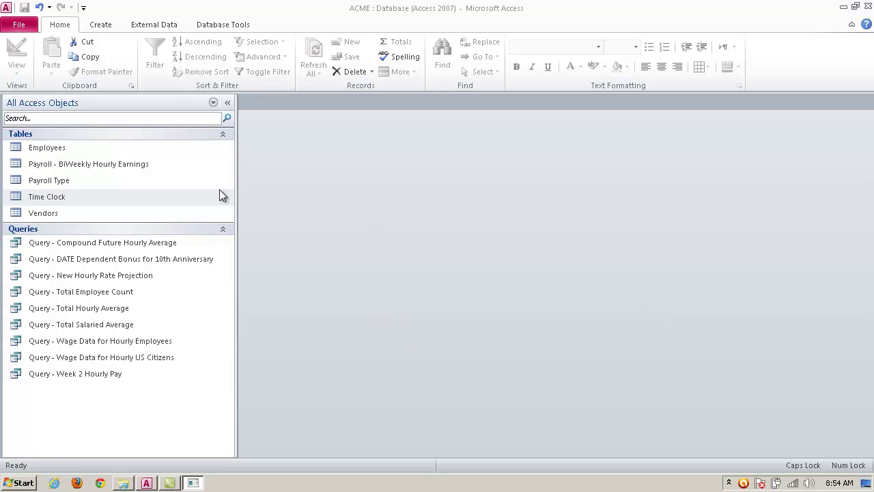
- Create a new query in Design view containing the Employees, Payroll Type and Time Clock tables
left_click(107, 26)
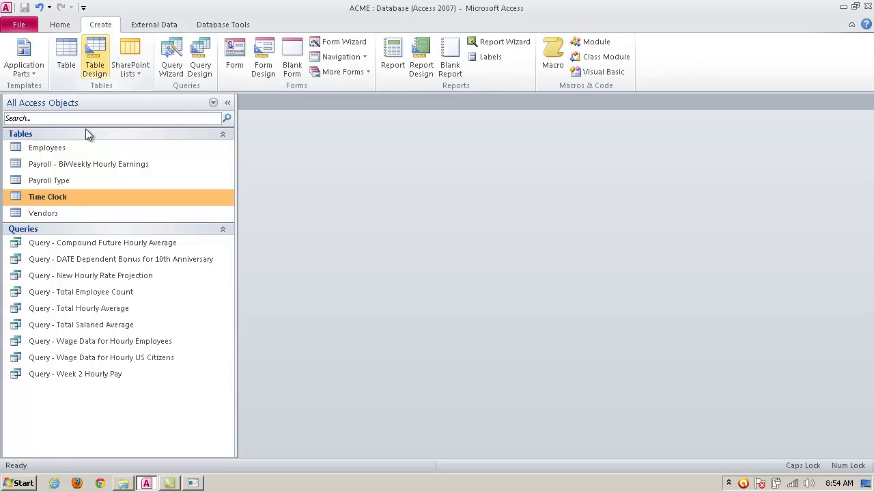
left_click(200, 55)
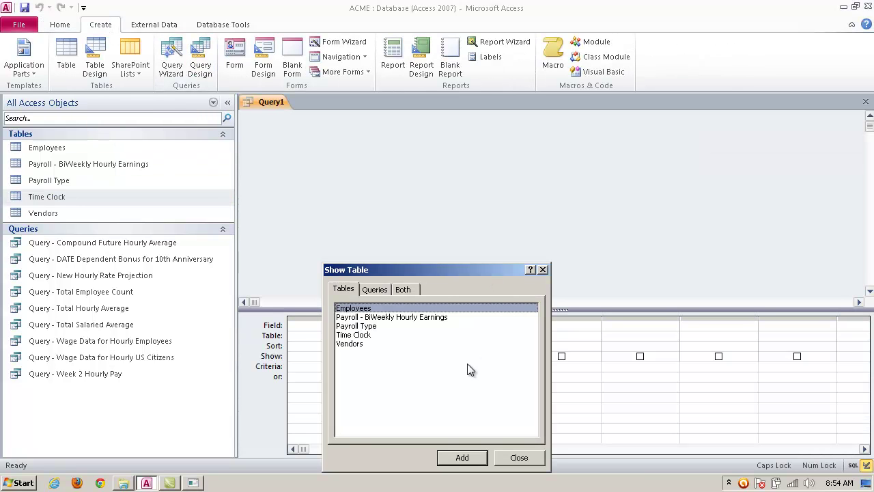
left_click_drag(446, 271, 499, 247)
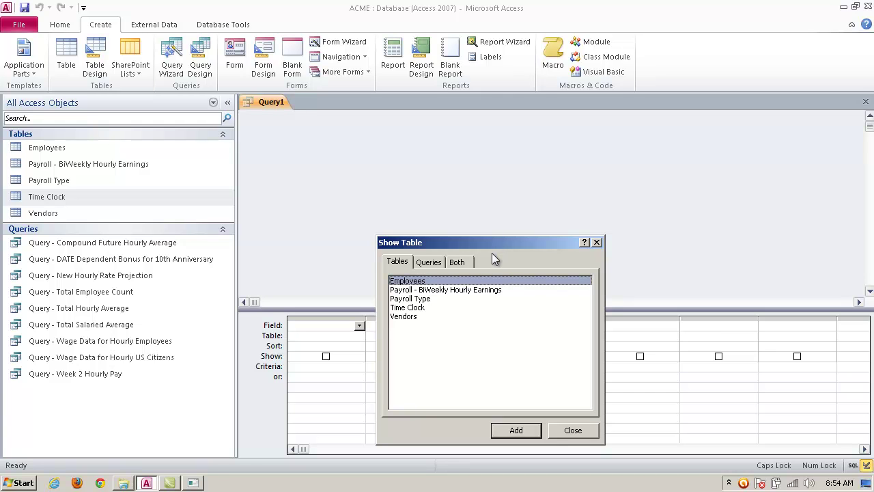
left_click(421, 308, "ctrl")
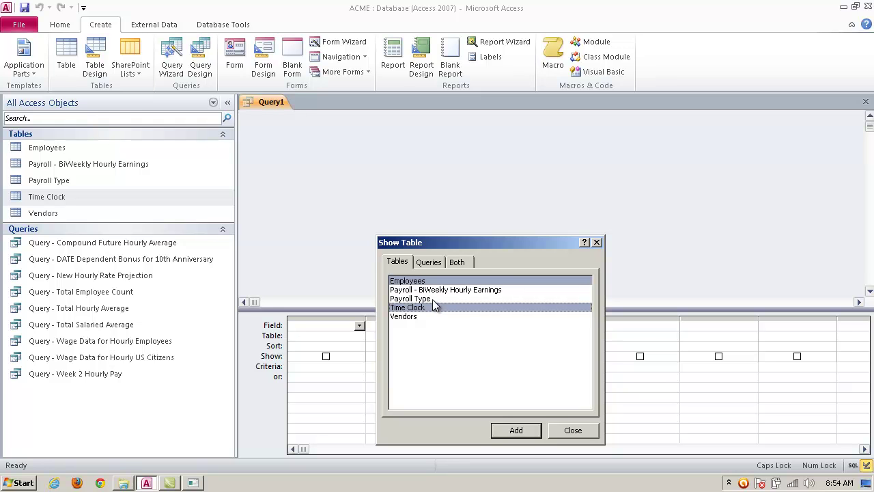
left_click(432, 299, "ctrl")
left_click(523, 429)
left_click(568, 430)
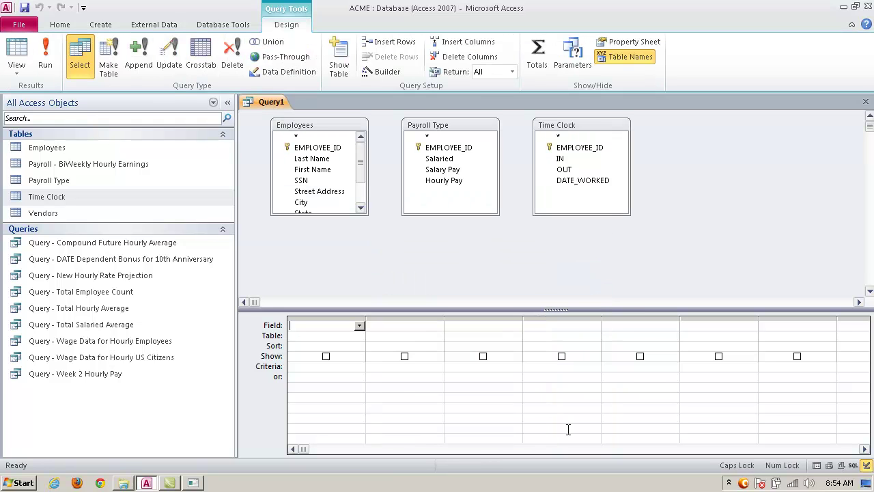
- Move the Payroll Type table lower and join its EMPLOYEE_ID to EMPLOYEE_ID in both Employees and Time Clock
left_click(482, 124)
left_click_drag(480, 126, 482, 163)
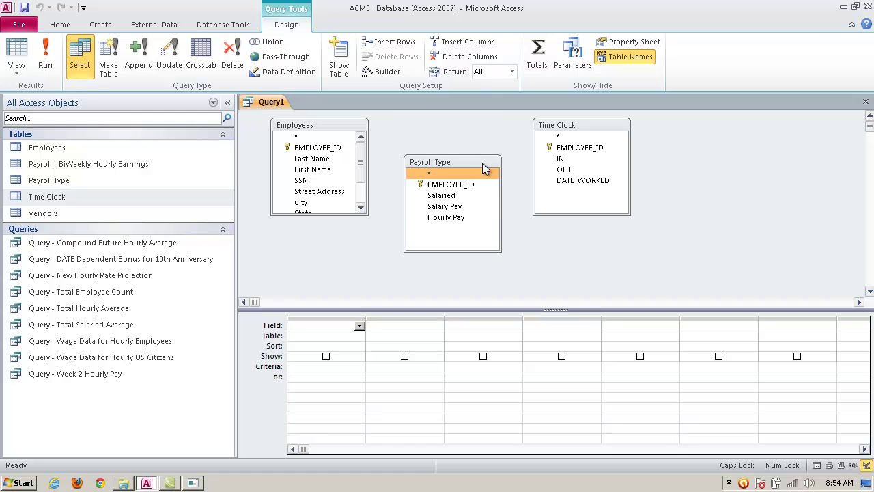
left_click_drag(333, 148, 444, 186)
left_click_drag(529, 170, 566, 149)
left_click(448, 152)
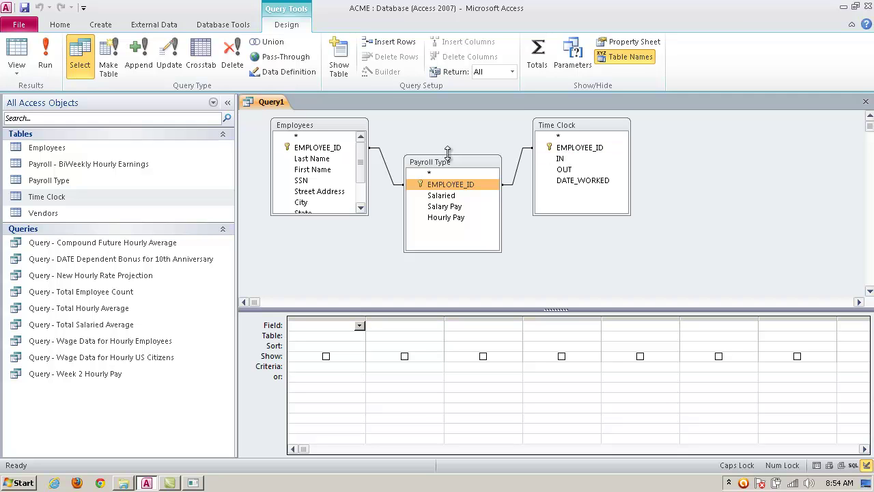
- Join EMPLOYEE_ID in Employees to EMPLOYEE_ID in Time Clock and spread the table boxes further apart
left_click_drag(317, 148, 561, 154)
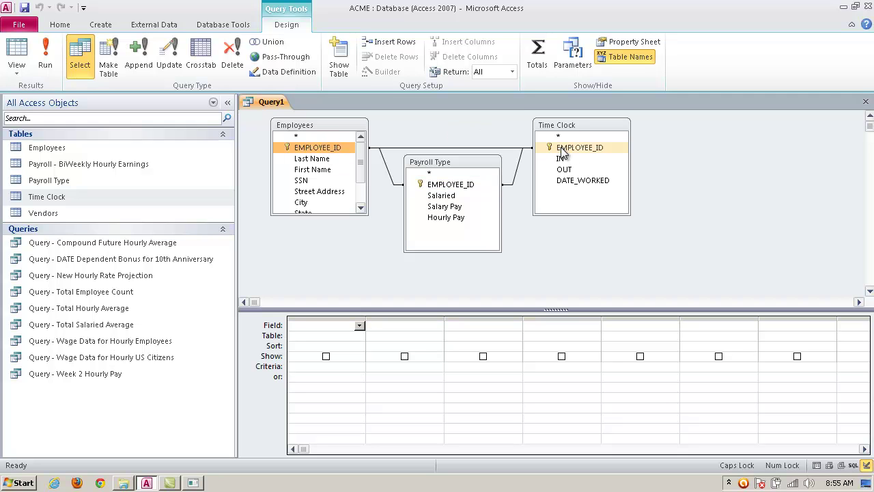
left_click_drag(471, 166, 474, 178)
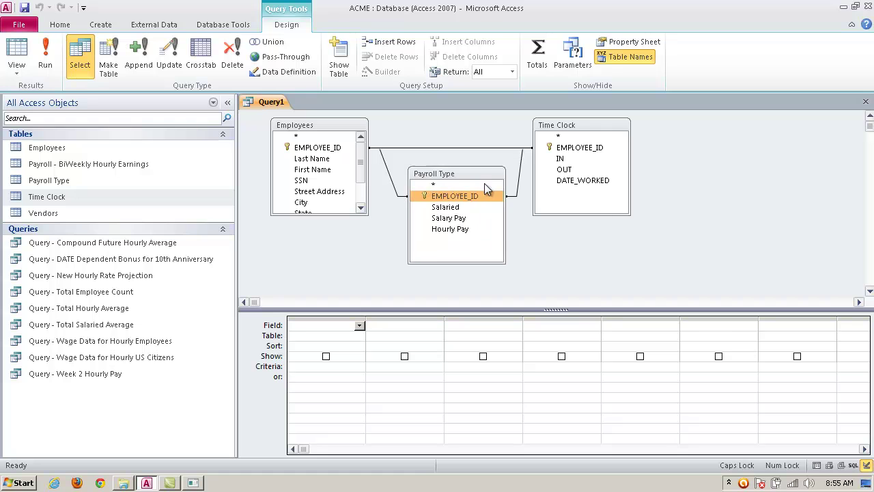
left_click_drag(590, 127, 612, 126)
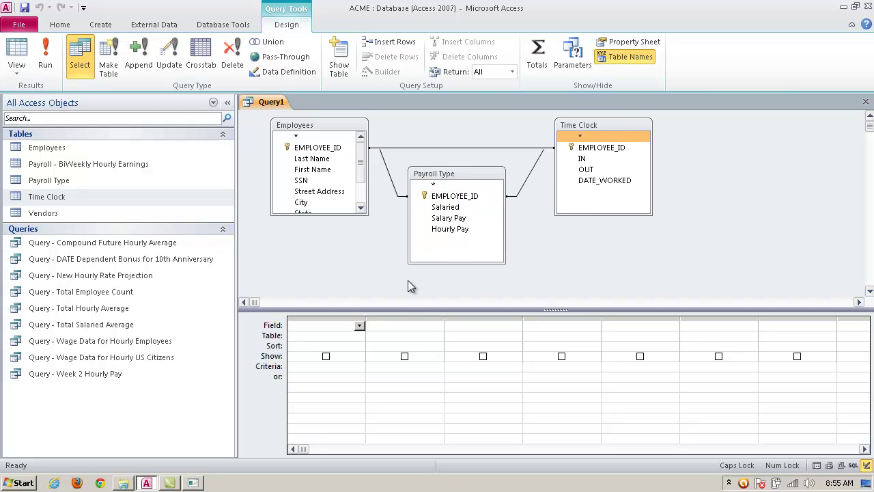
- Add EMPLOYEE_ID from the Employees table as the first query column and narrow that column
left_click(360, 336)
left_click(310, 346)
left_click(360, 326)
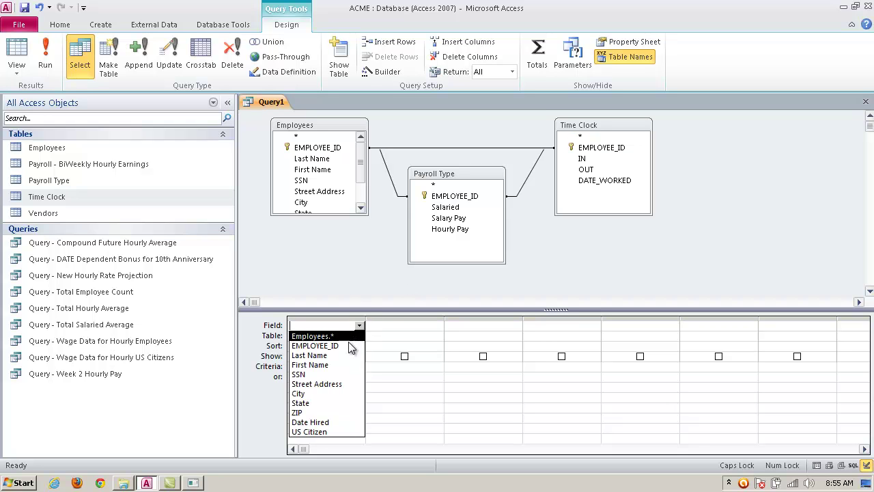
left_click(313, 343)
left_click_drag(366, 318, 352, 319)
- Set Employees as the source table for the second and third query columns
left_click(374, 326)
left_click(424, 326)
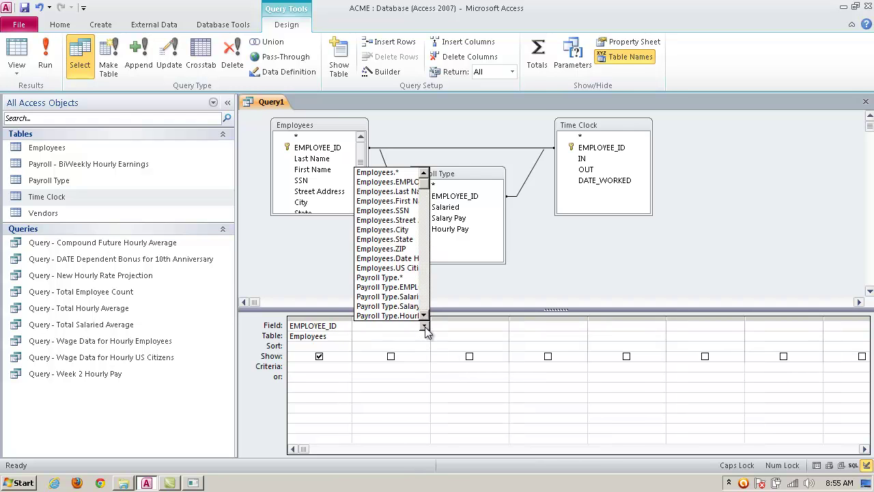
left_click(424, 336)
left_click(383, 346)
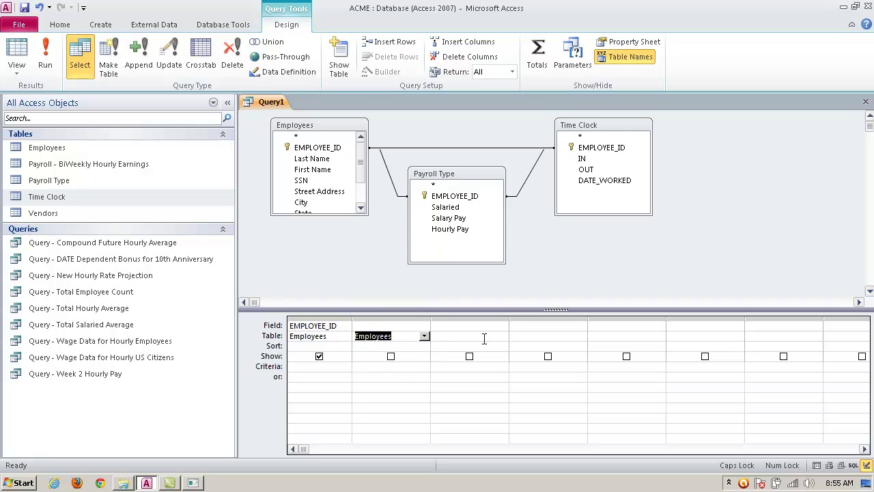
left_click(489, 336)
left_click(502, 336)
left_click(495, 347)
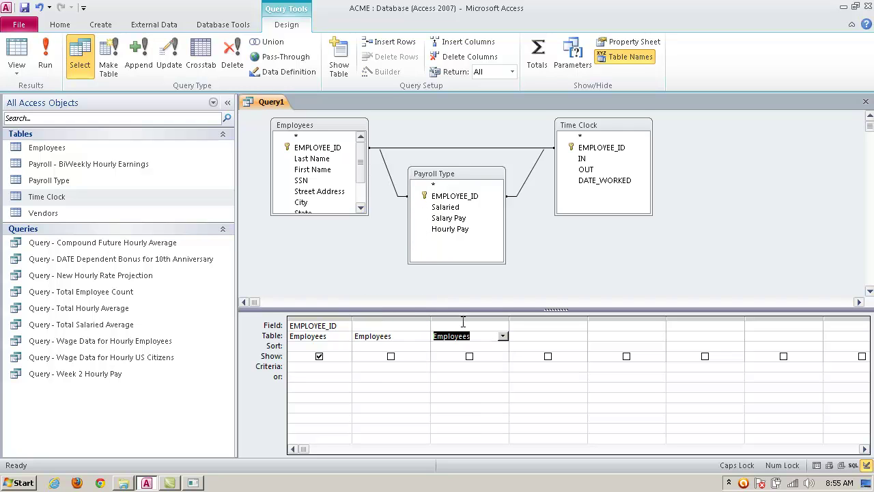
- Choose Last Name as the second column's field and First Name as the third column's field
left_click(429, 325)
left_click(425, 325)
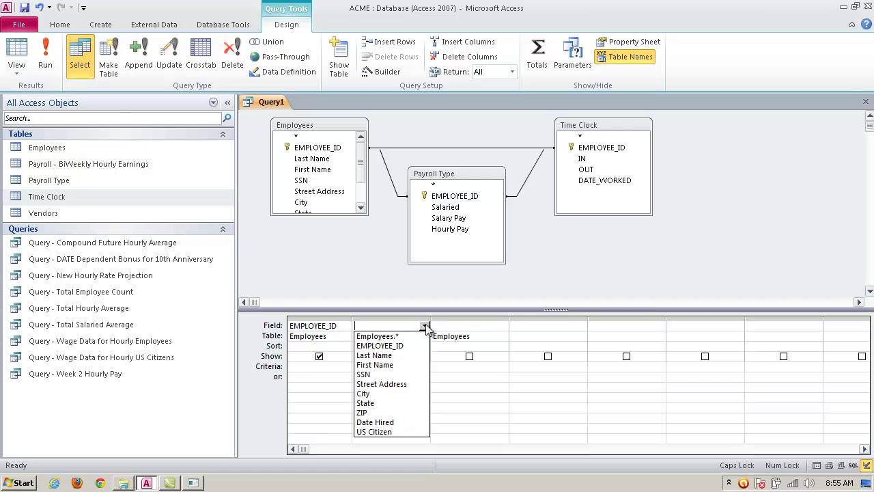
left_click(379, 357)
left_click(464, 326)
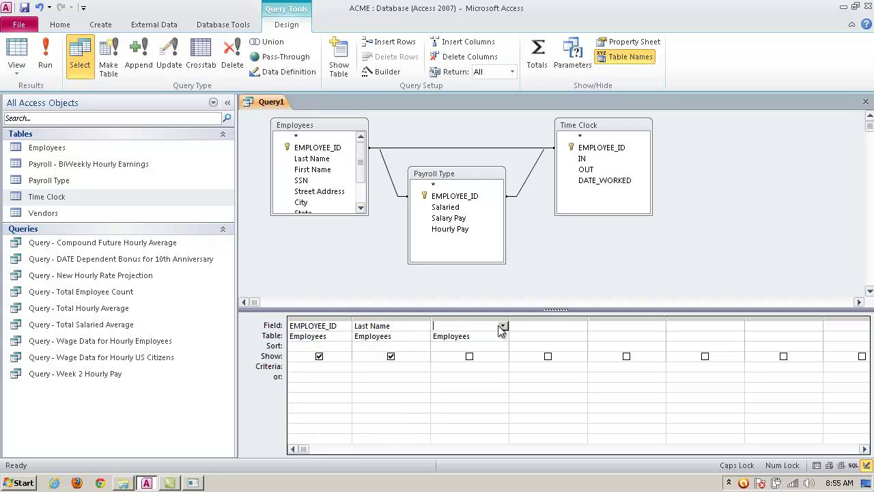
left_click(502, 325)
left_click(505, 363)
- Narrow the Last Name, First Name and EMPLOYEE_ID columns in the query grid to fit their contents
left_click_drag(429, 318, 398, 318)
left_click_drag(475, 316, 450, 318)
left_click(473, 327)
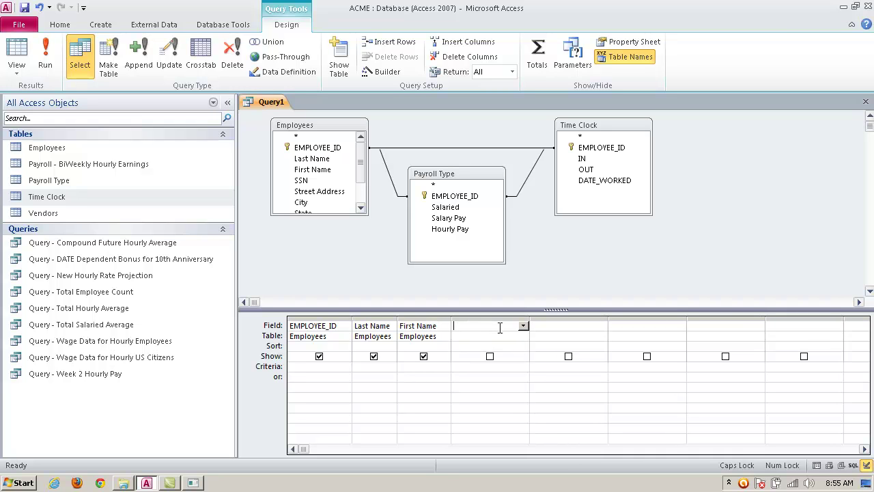
left_click_drag(351, 318, 344, 317)
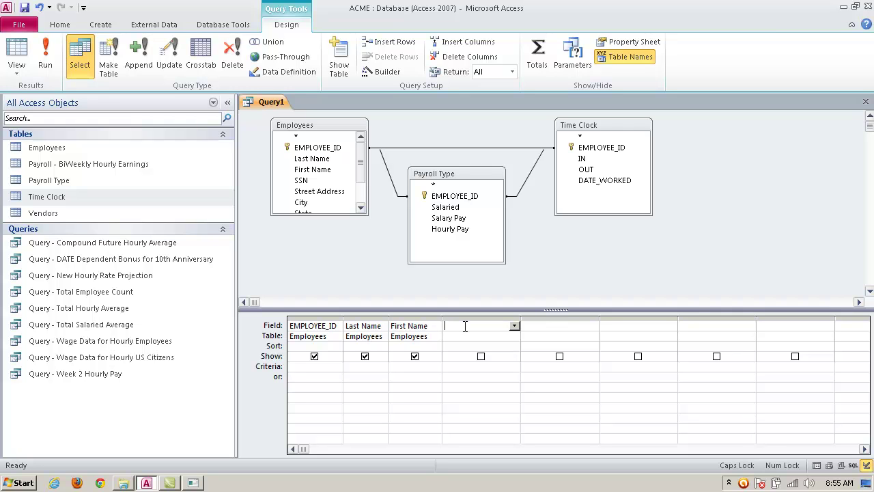
- Add the Salaried field from the Payroll Type table as the fourth query column
left_click(513, 335)
left_click(497, 357)
left_click(503, 319)
left_click(505, 325)
left_click(514, 325)
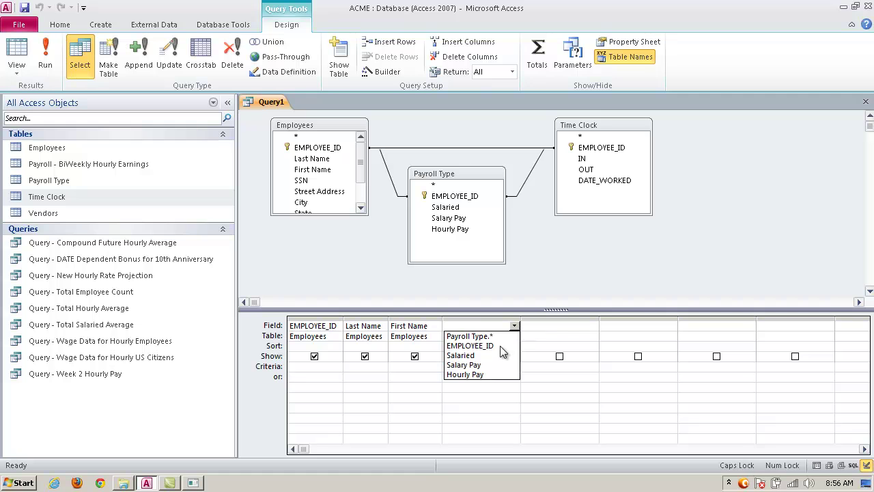
left_click(500, 354)
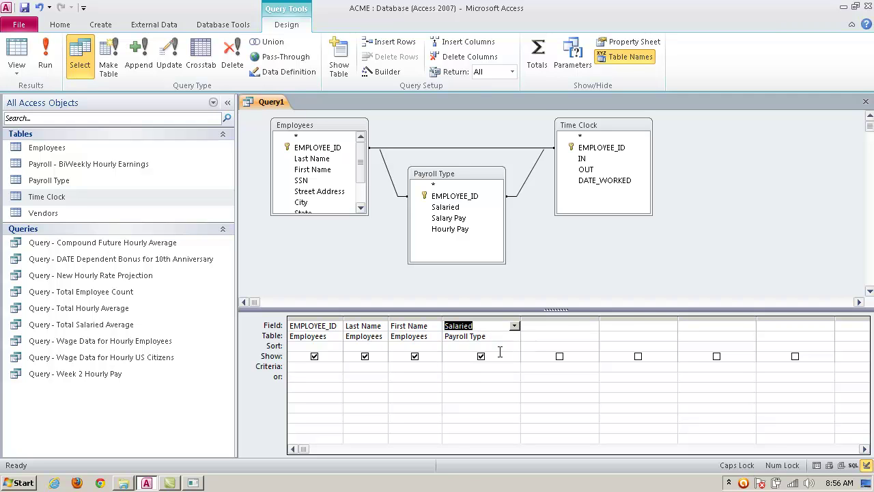
- Set the criteria of the Salaried field to =No
left_click(454, 368)
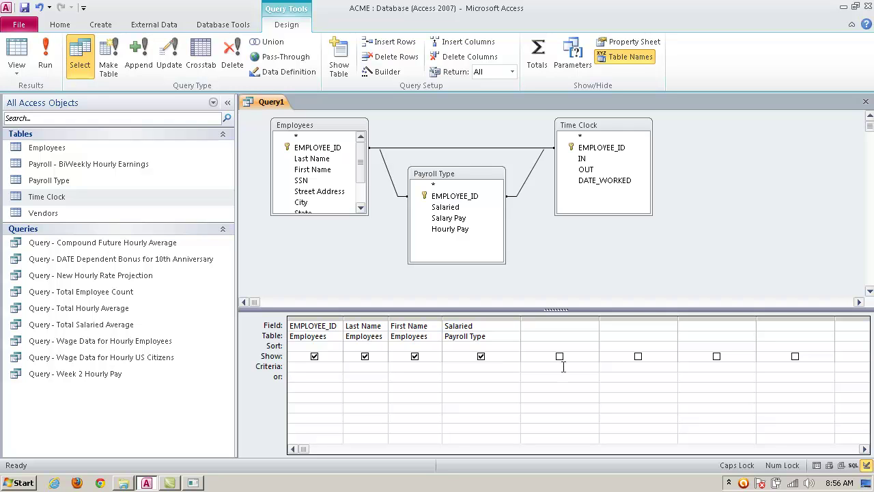
type("=nO")
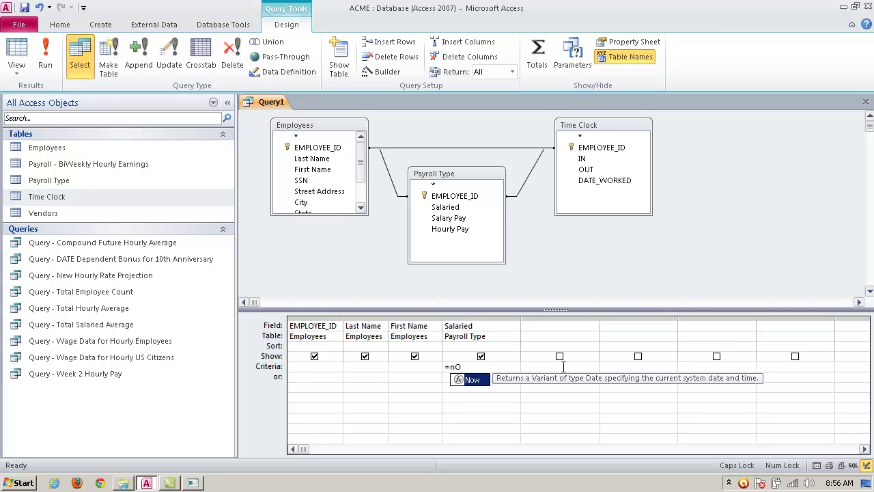
key("BackSpace")
key("BackSpace")
type("n")
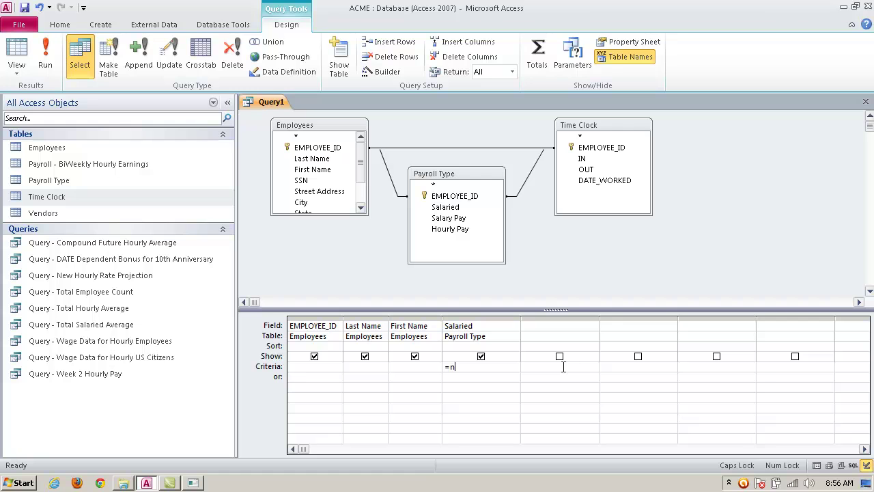
key("BackSpace")
key("Caps_Lock")
type("now(")
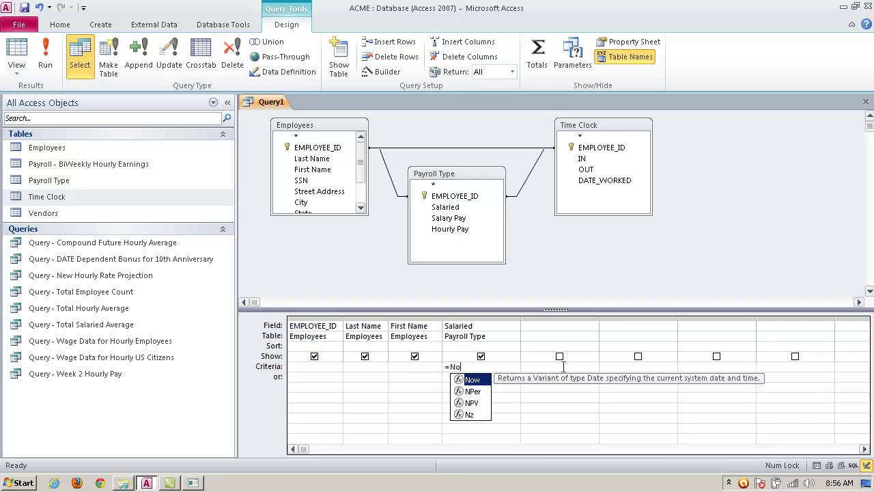
key("BackSpace")
key("BackSpace")
type("w(")
key("BackSpace")
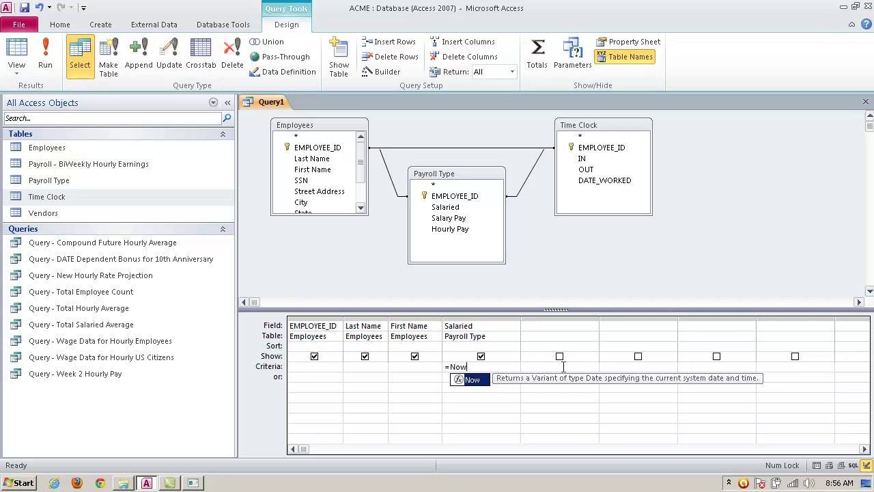
key("BackSpace")
- Narrow the Salaried column and widen the empty fifth column next to it
left_click(556, 326)
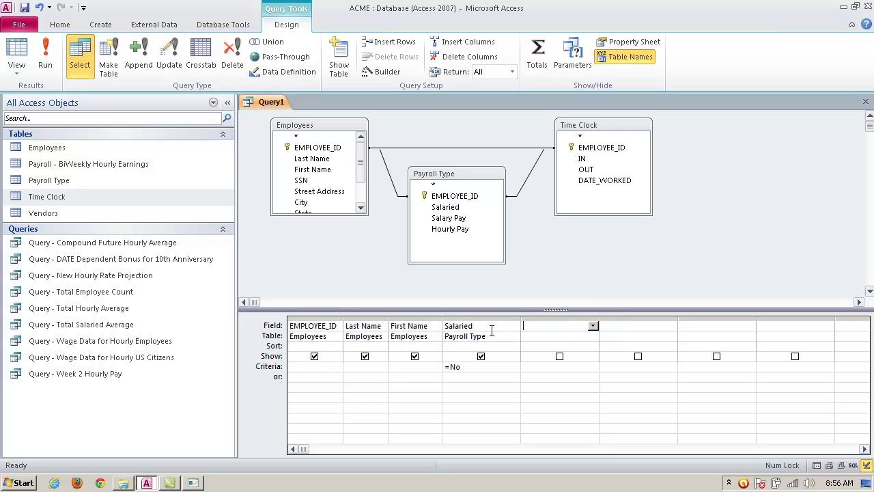
left_click_drag(521, 321, 504, 320)
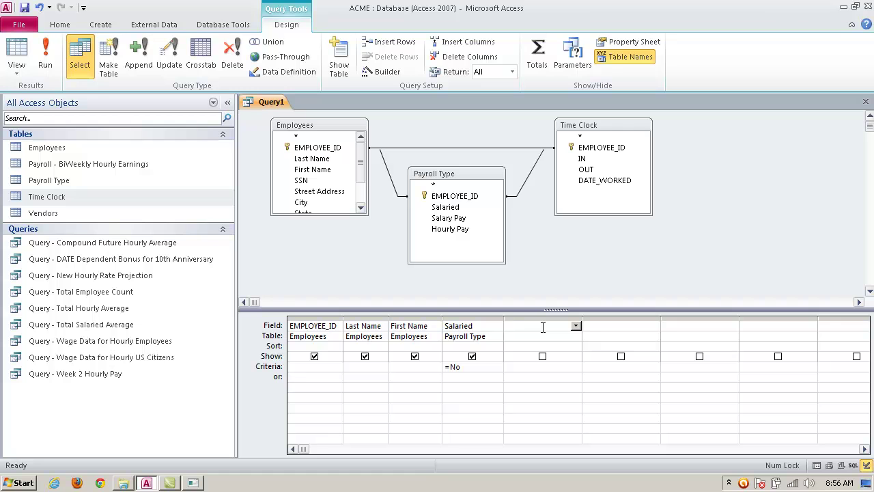
left_click_drag(582, 321, 628, 320)
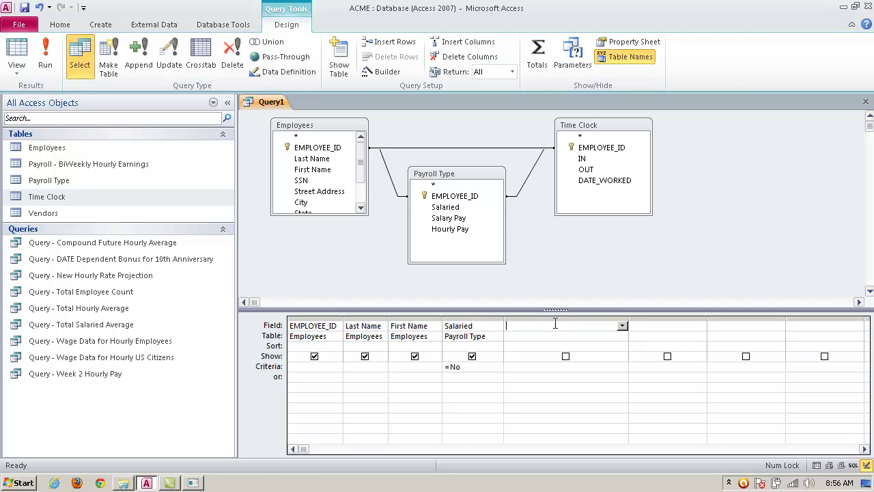
- Name the calculated field in the fifth column Daily Hours Worked
type("Hours Worked")
key("Return")
left_click(445, 277)
left_click(506, 327)
type("Daily")
- Enter [OUT] - [IN] as the expression of the Daily Hours Worked field
type("[")
type("OUT")
type("] - [")
type("IN")
type("]")
key("ctrl+s")
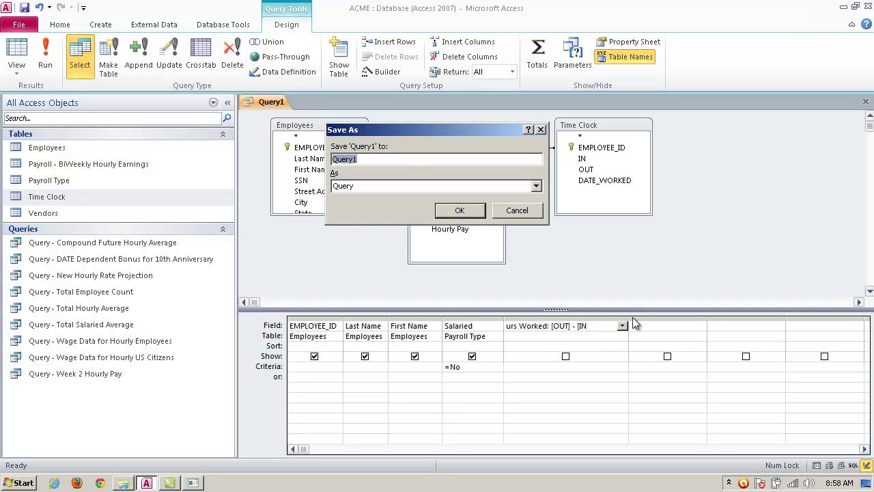
left_click(517, 210)
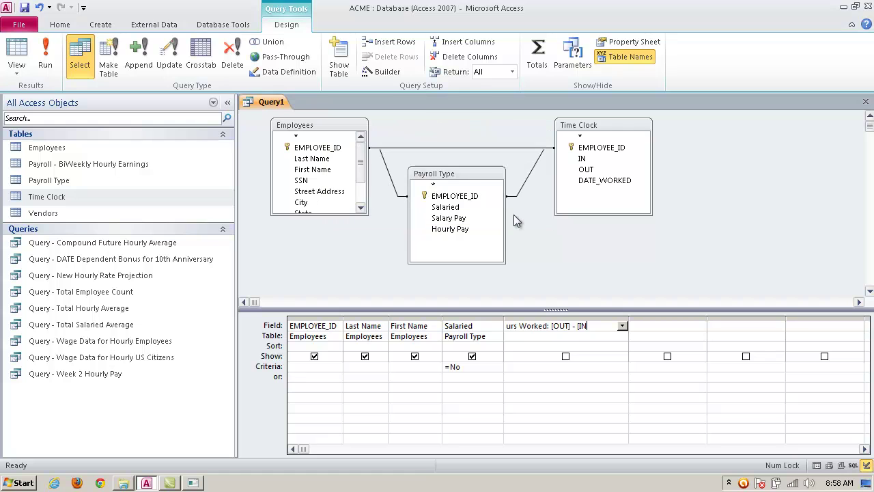
type("]")
- Widen the Daily Hours Worked column to fit its full expression and commit the entry
left_click_drag(628, 318, 667, 318)
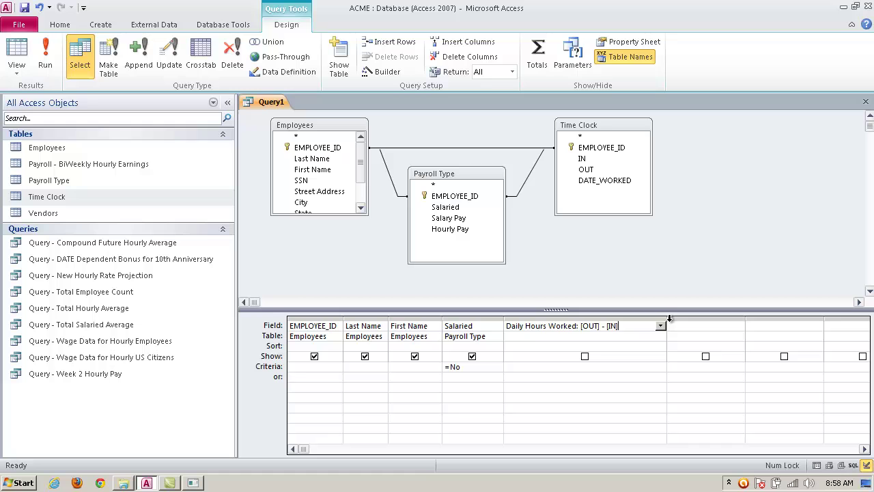
left_click(567, 340)
right_click(606, 320)
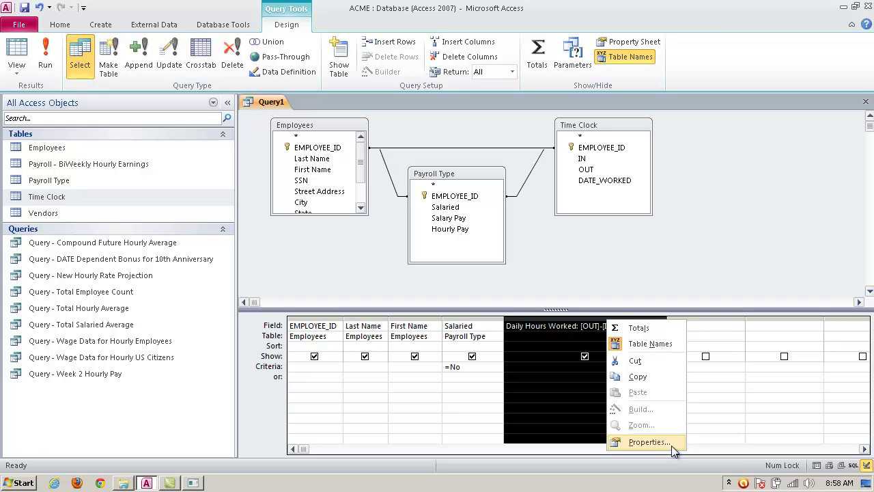
left_click(713, 322)
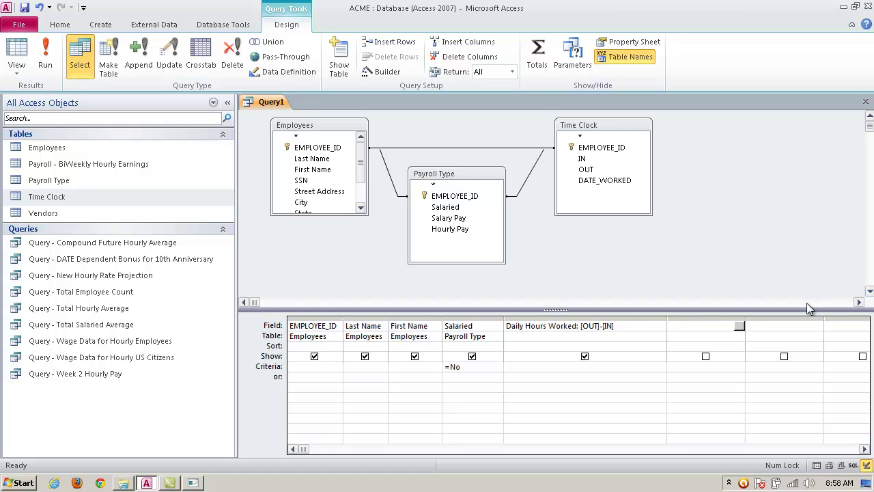
- Close the query and save it as Query - Daily Time Clock Data
left_click(866, 101)
left_click(391, 271)
left_click(398, 169)
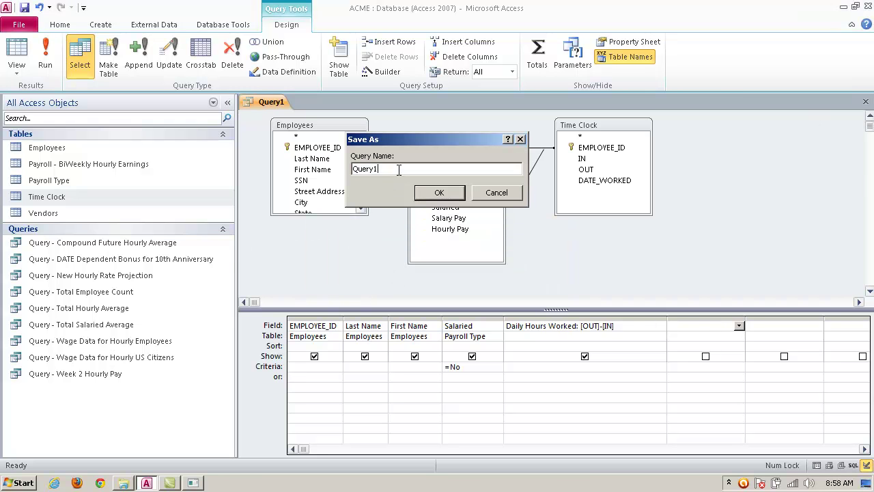
key("BackSpace")
type("- Time Clock Data")
key("ctrl+Left")
key("ctrl+Left")
key("ctrl+Left")
type("Daily")
left_click(430, 194)
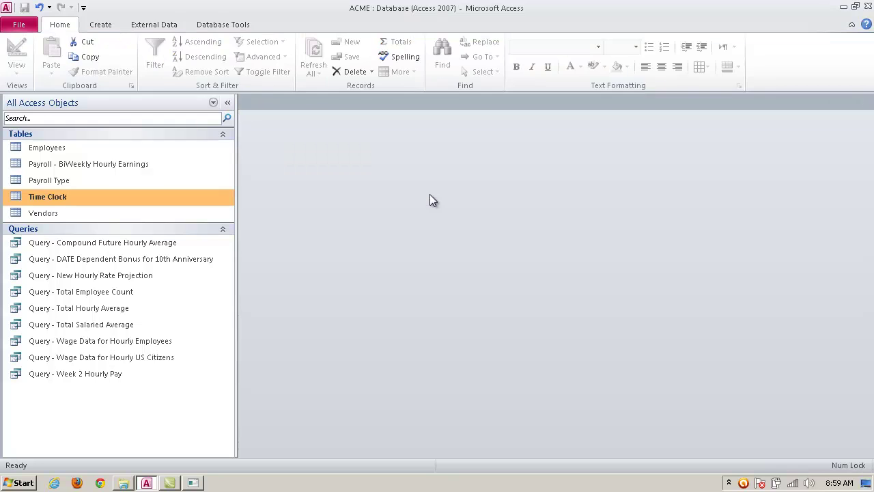
- Run Query - Daily Time Clock Data, widen its Daily Hours Worked column to show the full values, and save the layout on closing
left_click(97, 260)
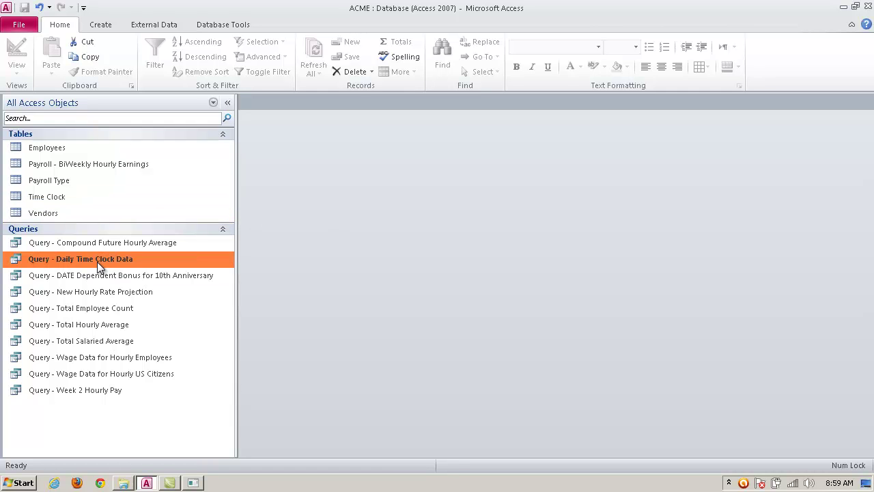
double_click(119, 260)
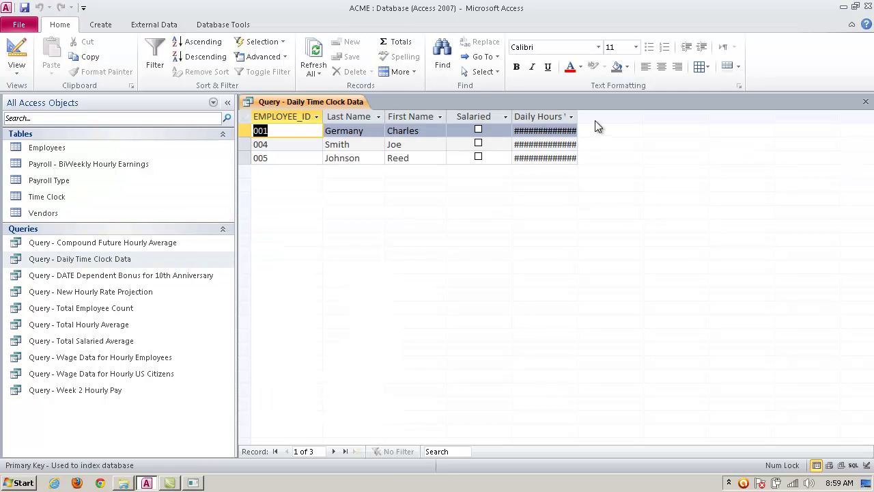
left_click_drag(578, 116, 634, 116)
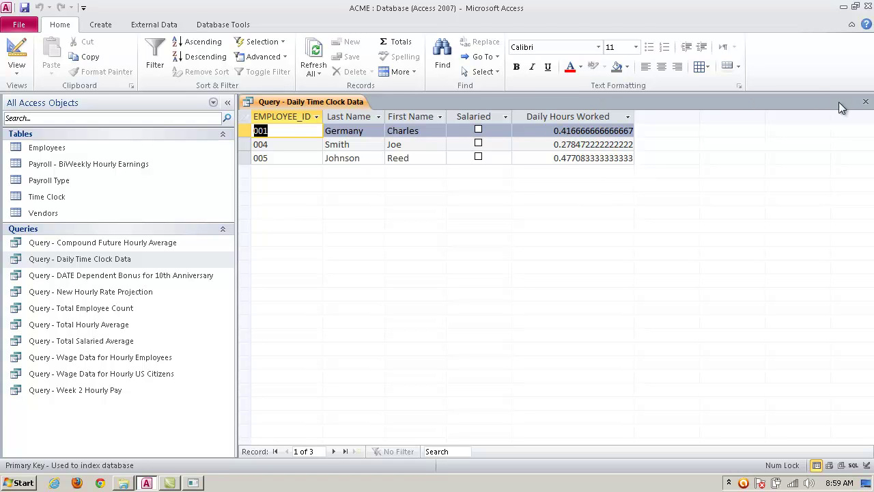
left_click(866, 102)
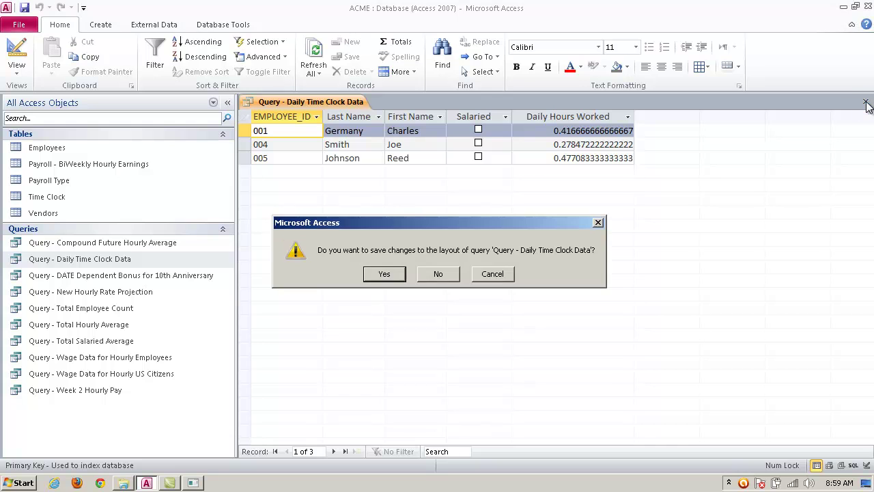
left_click(387, 274)
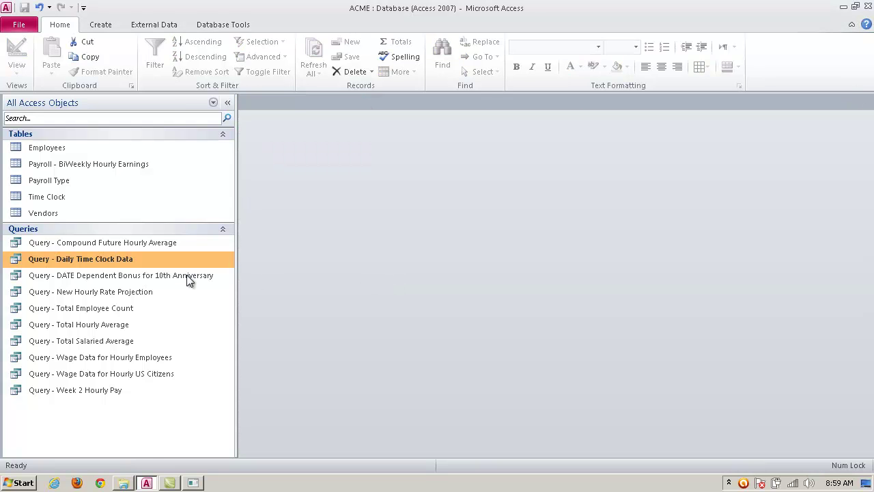
- Open Query - Daily Time Clock Data in Design view, widen the Daily Hours Worked column and append * 24 to its expression
right_click(142, 261)
left_click(174, 285)
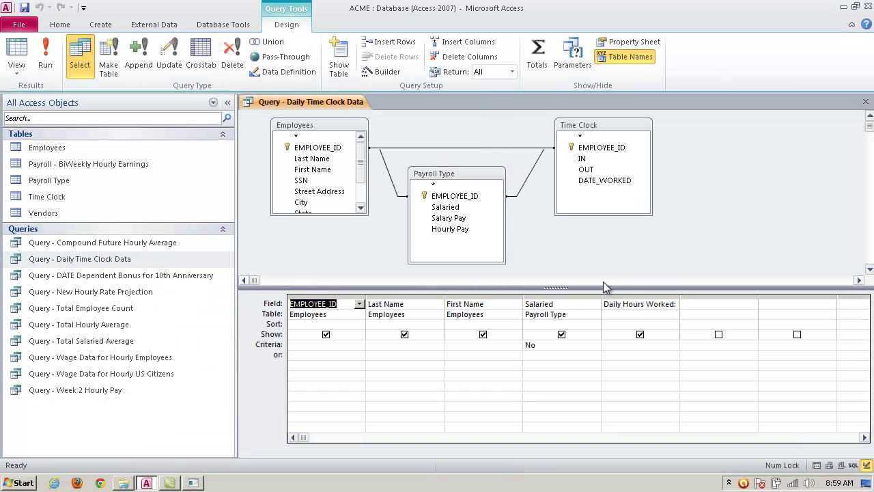
left_click(683, 296)
left_click_drag(681, 296, 796, 296)
left_click(723, 303)
type("* 24")
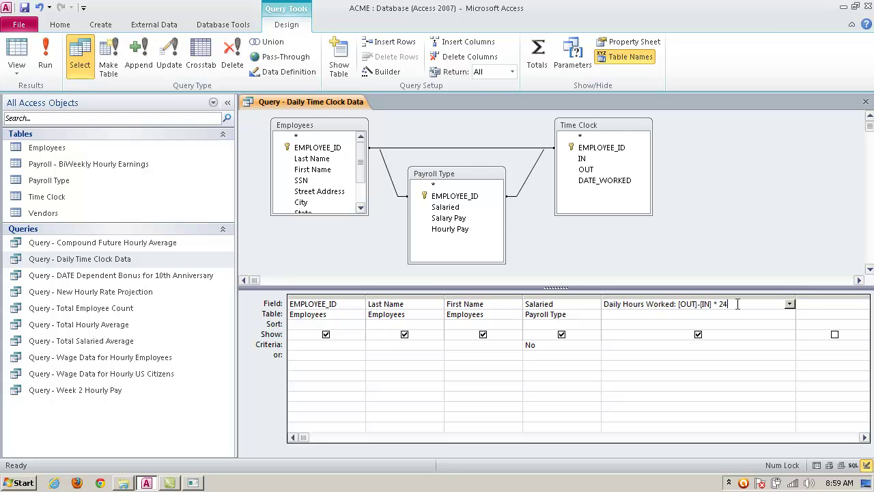
- Enclose [OUT]-[IN] in parentheses so the Daily Hours Worked expression reads ([OUT]-[IN])*24, and commit the entry
key("Left")
key("Right")
key("Right")
key("Left")
key("Left")
key("Left")
type("(")
type(")")
left_click_drag(714, 304, 684, 305)
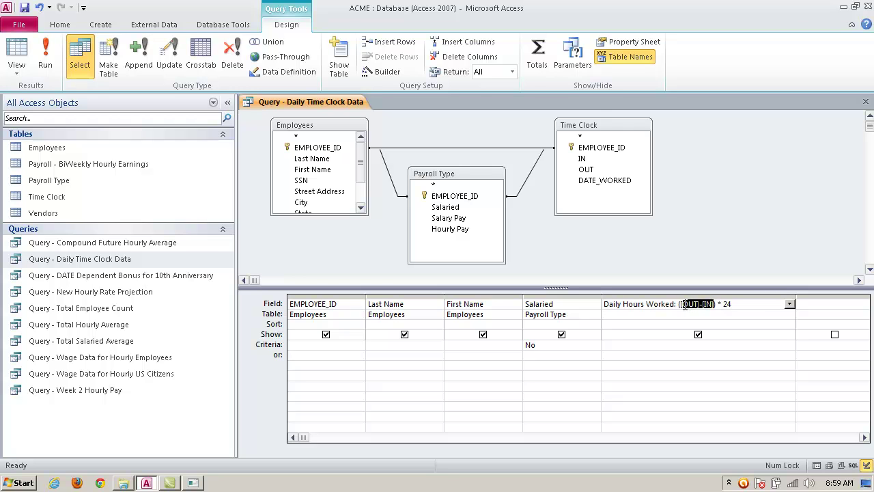
left_click(744, 304)
left_click_drag(715, 304, 680, 304)
left_click(738, 306)
left_click(833, 305)
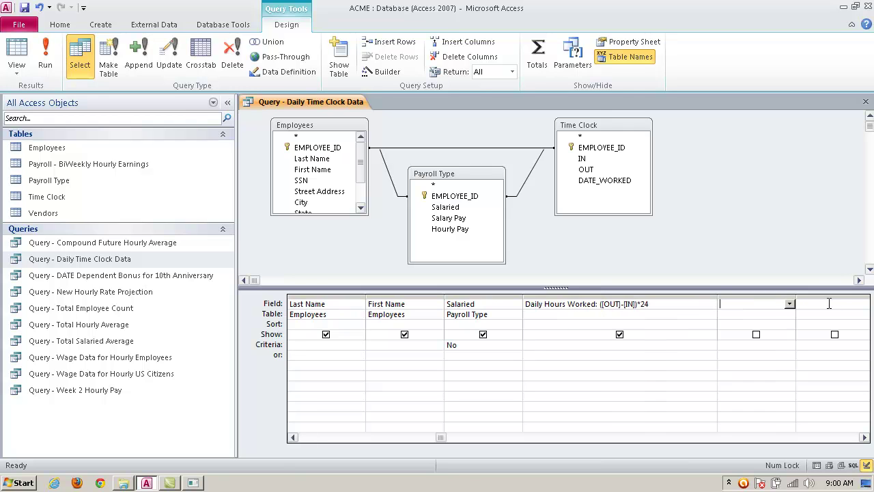
- Save the design changes to Query - Daily Time Clock Data and run it to review the Daily Hours Worked values
left_click(865, 101)
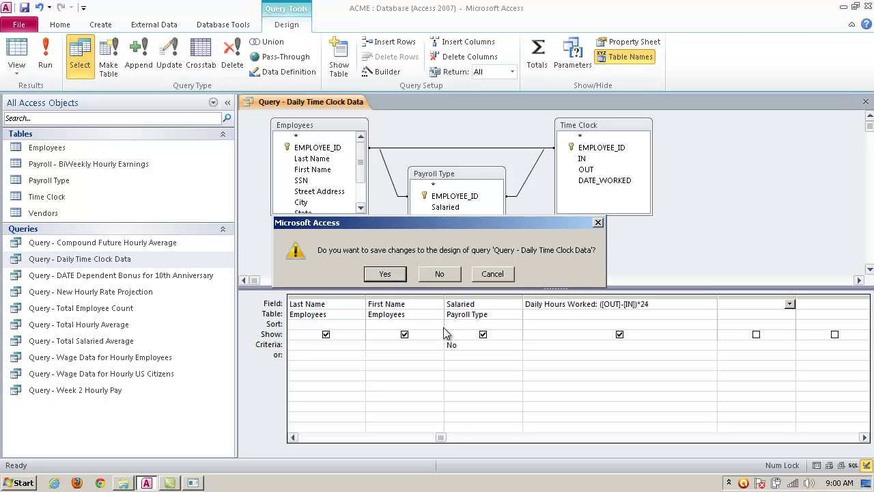
left_click(384, 327)
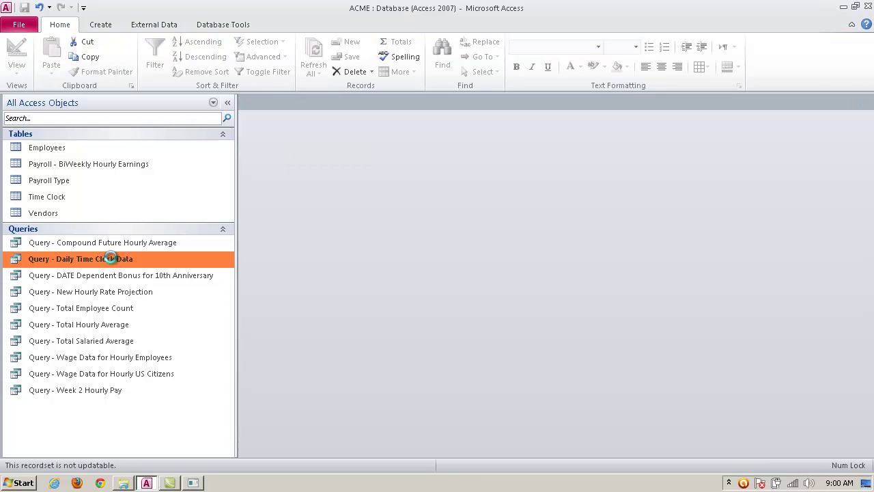
double_click(110, 258)
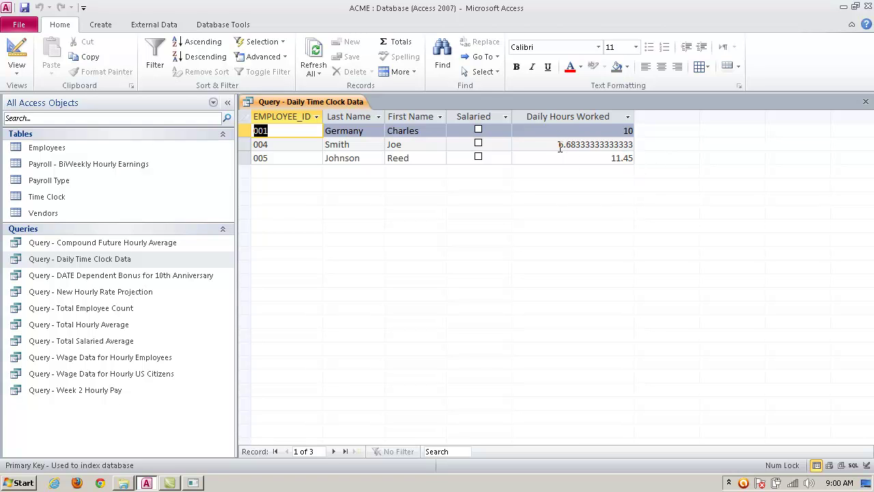
left_click(867, 103)
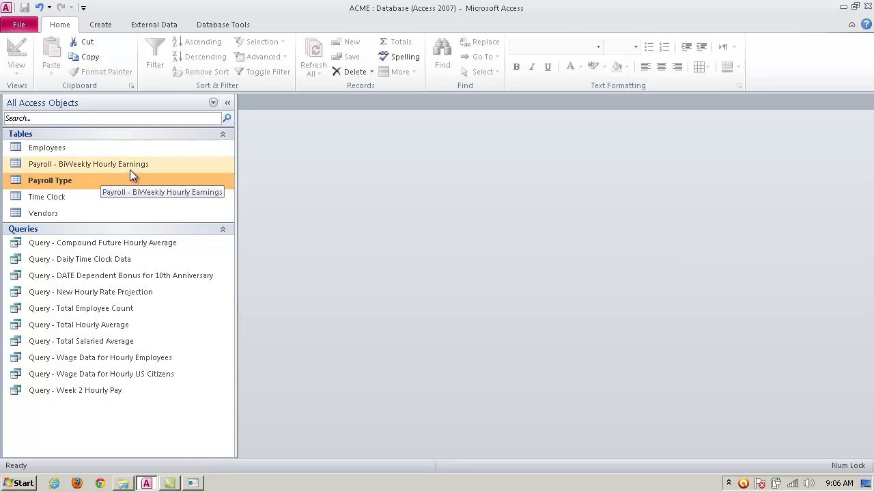
- Examine the Hourly Pay rates in the Payroll Type table and narrow the navigation pane slightly
double_click(71, 181)
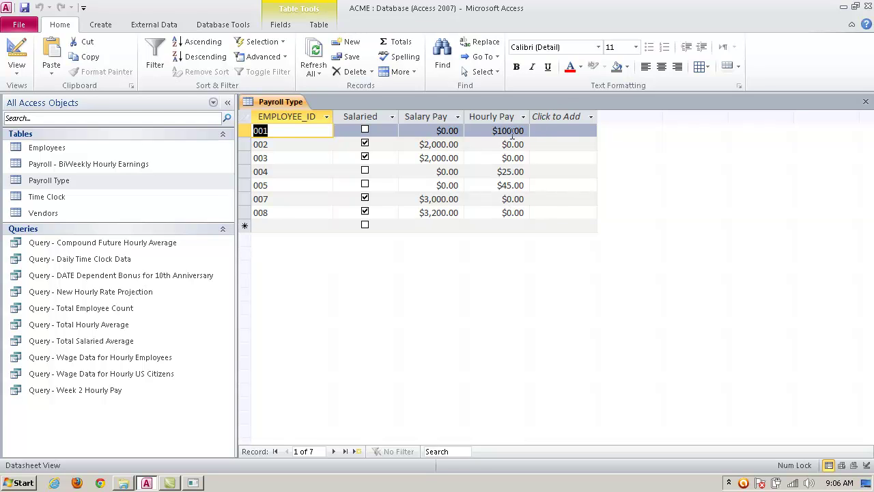
left_click_drag(511, 131, 502, 132)
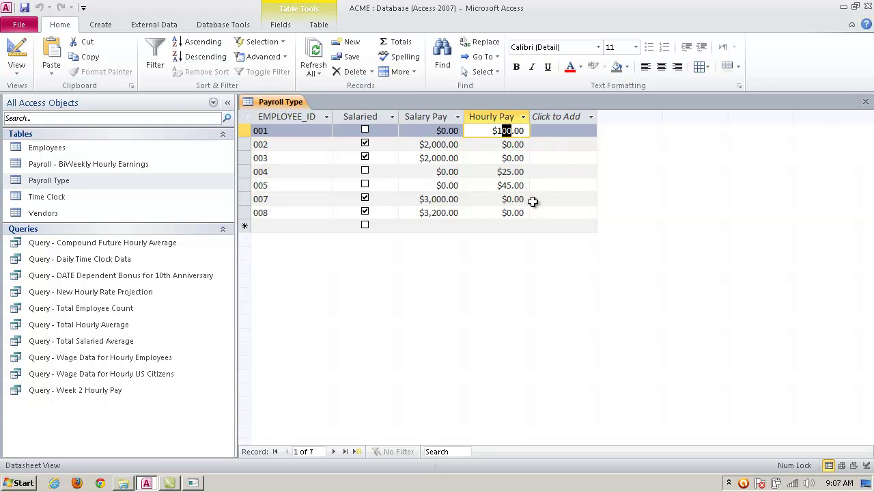
left_click(865, 104)
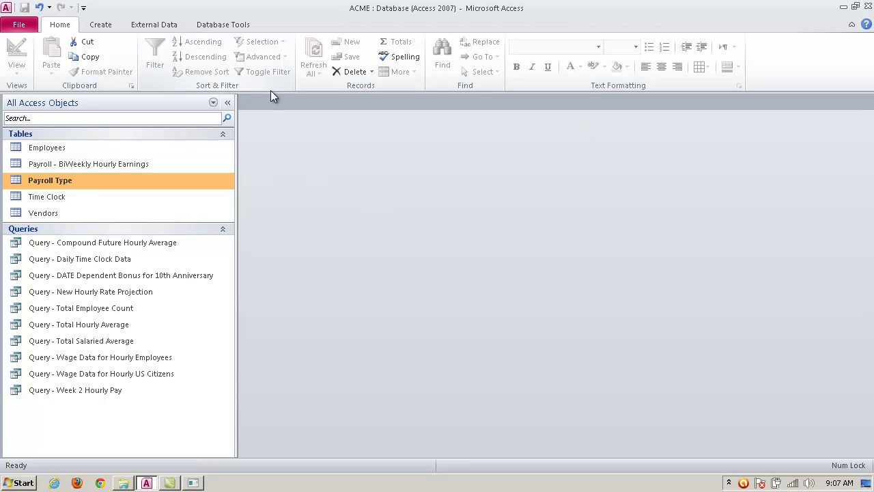
left_click_drag(237, 142, 224, 143)
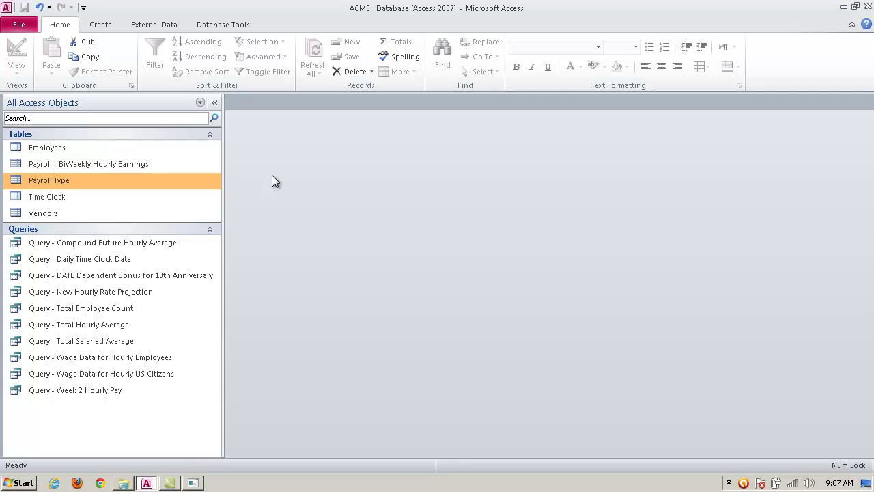
double_click(77, 183)
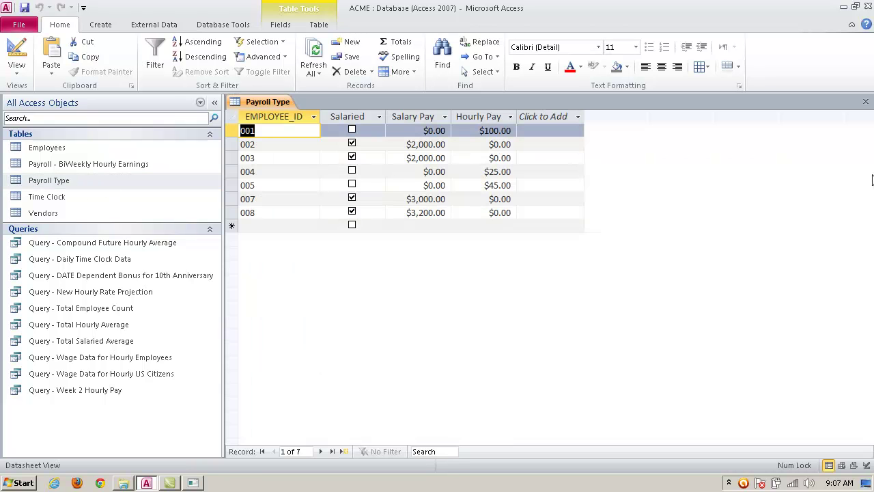
left_click(866, 103)
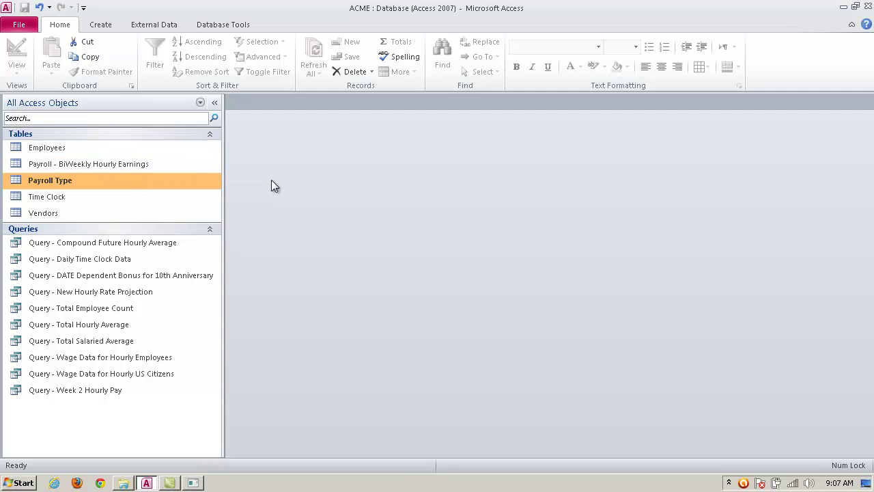
- Create a new query in Design view with the Payroll Type table, and reposition and enlarge its field list
left_click(106, 26)
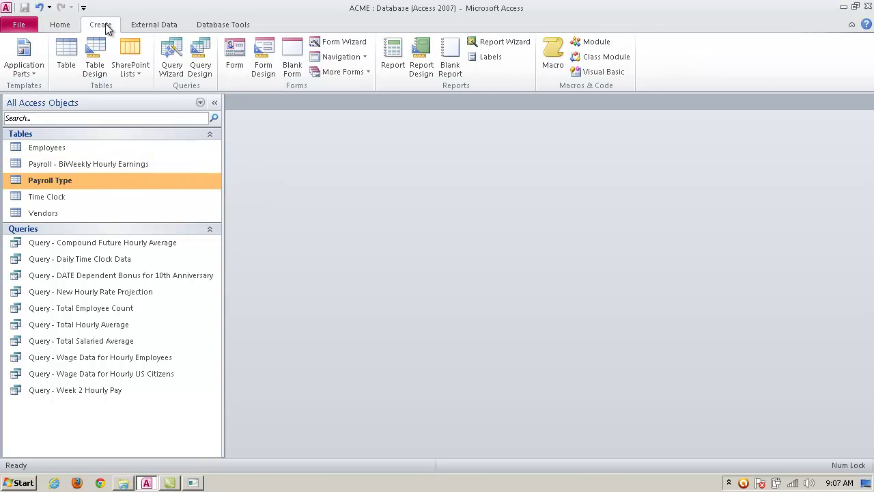
left_click(199, 62)
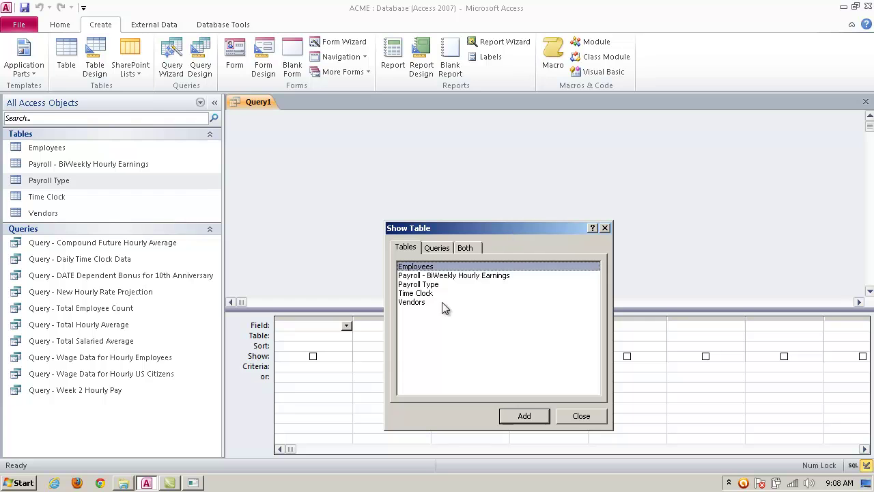
left_click(429, 284)
left_click(536, 419)
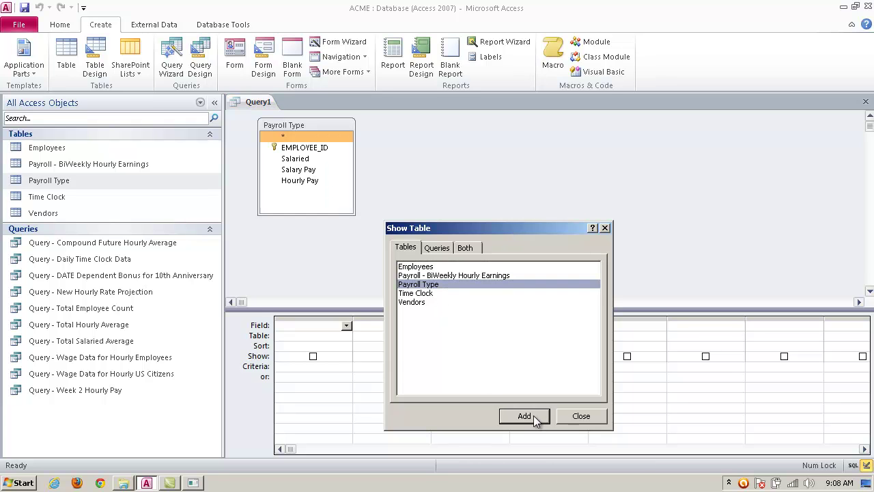
left_click(581, 416)
left_click_drag(343, 126, 384, 131)
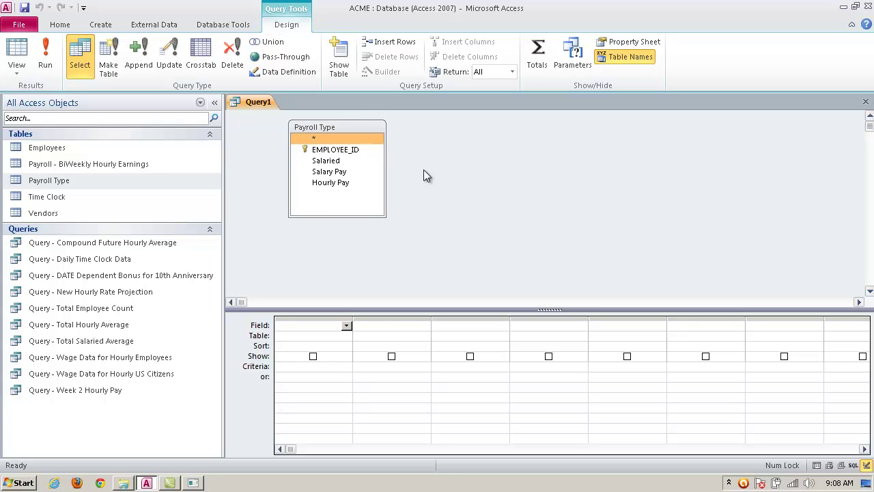
left_click_drag(384, 217, 384, 229)
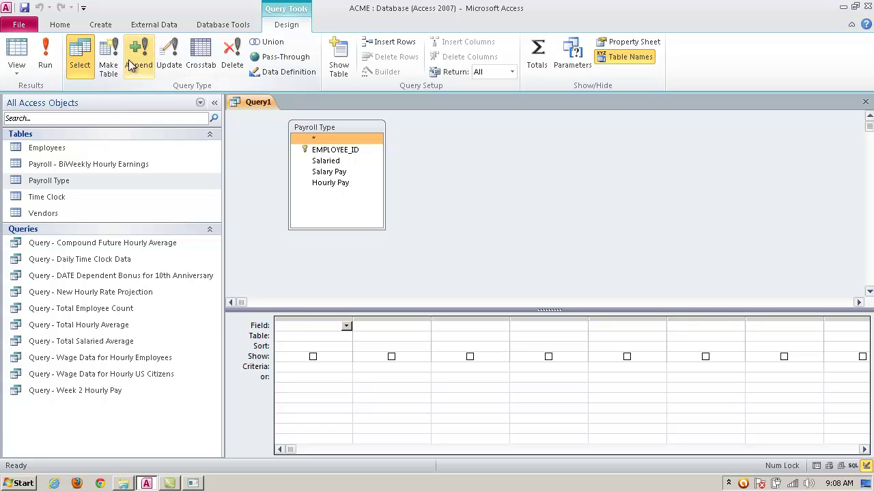
- Convert the query to an Update query and add the Salaried field with the criterion =No
left_click(176, 54)
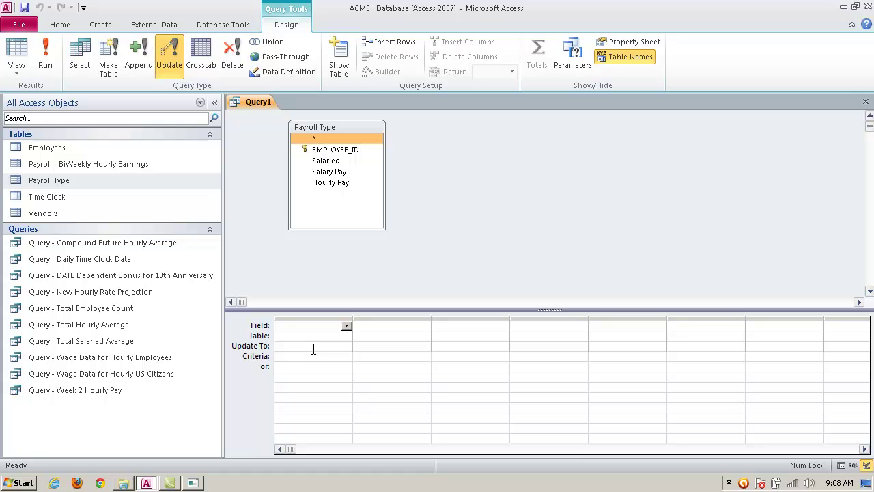
left_click(346, 325)
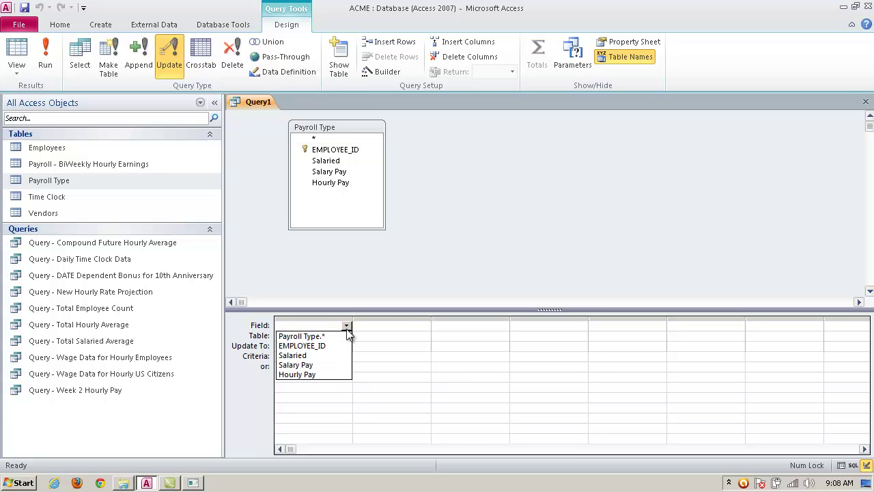
left_click(335, 355)
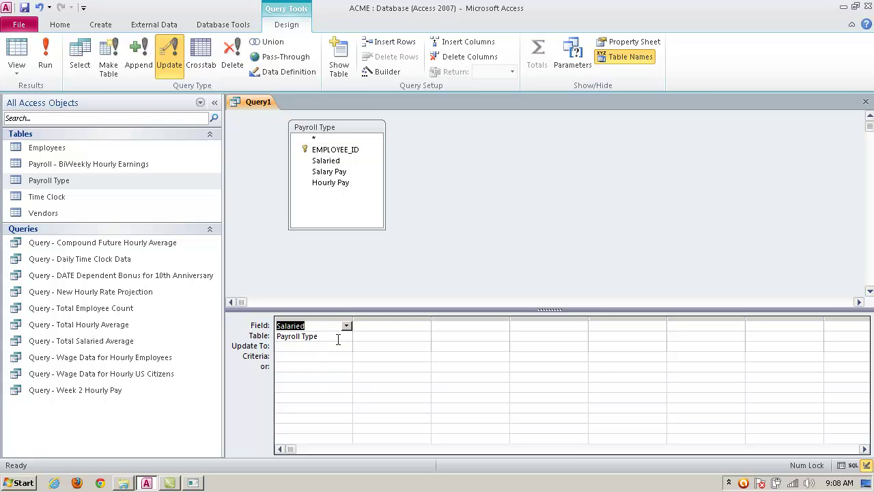
left_click(337, 338)
left_click(315, 354)
type("=No")
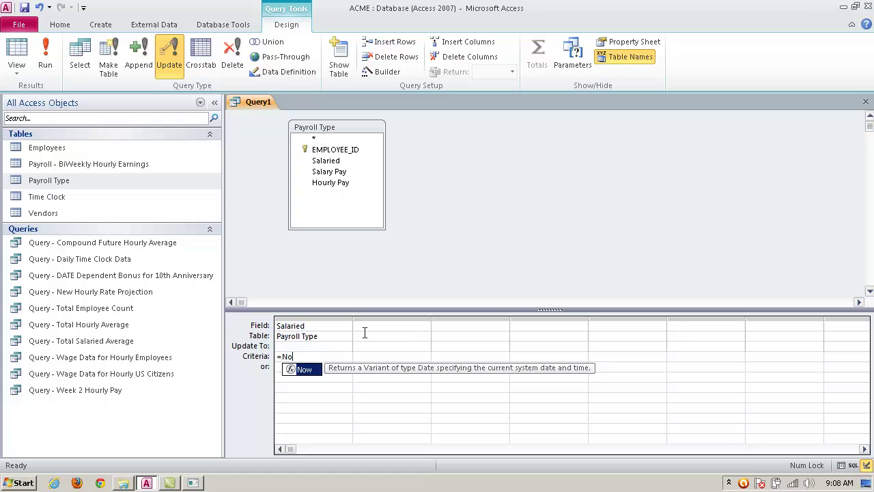
- Add the Hourly Pay field in the second column with [Hourly Pay] * 1.04 as its Update To expression
left_click(373, 325)
left_click(424, 327)
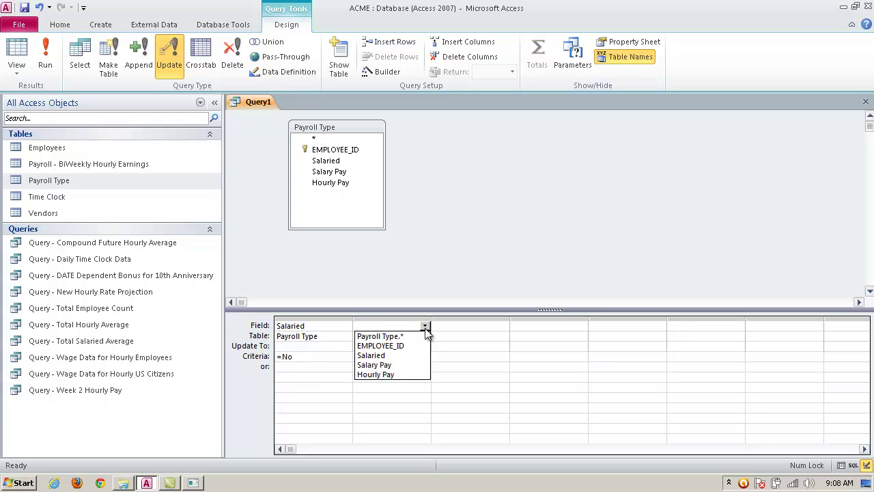
left_click(406, 374)
left_click(397, 347)
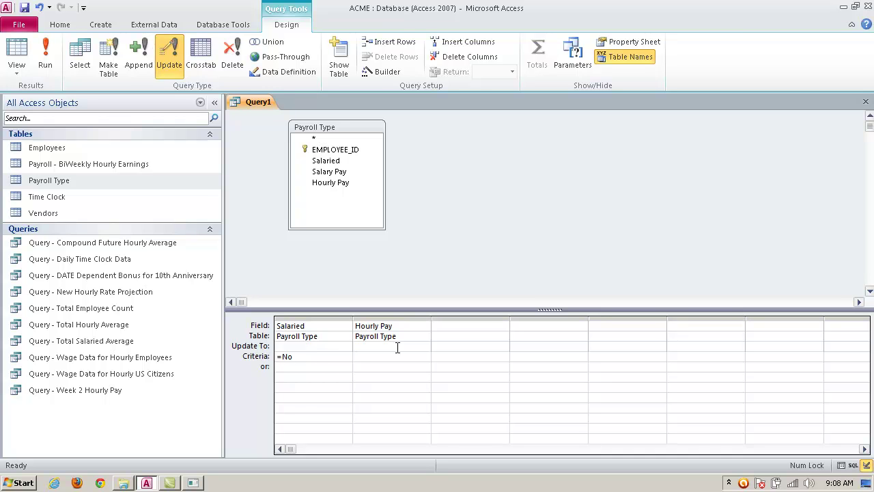
type("[Hourly Pay] * 1.04")
- Try a flat raise of + .25 in the Hourly Pay update expression and put the *1.04 multiplier back
double_click(406, 346)
left_click(421, 347)
left_click_drag(424, 347, 399, 347)
type("+ .25")
key("BackSpace")
key("BackSpace")
key("BackSpace")
key("BackSpace")
type("*1.04")
key("Left")
key("Left")
key("Left")
key("Left")
key("Left")
- Close and save the query as Query - Update Hourly Pay Rate With Cost of Living Raise, and widen the navigation pane to fit its name
left_click(454, 346)
left_click(866, 102)
left_click(380, 274)
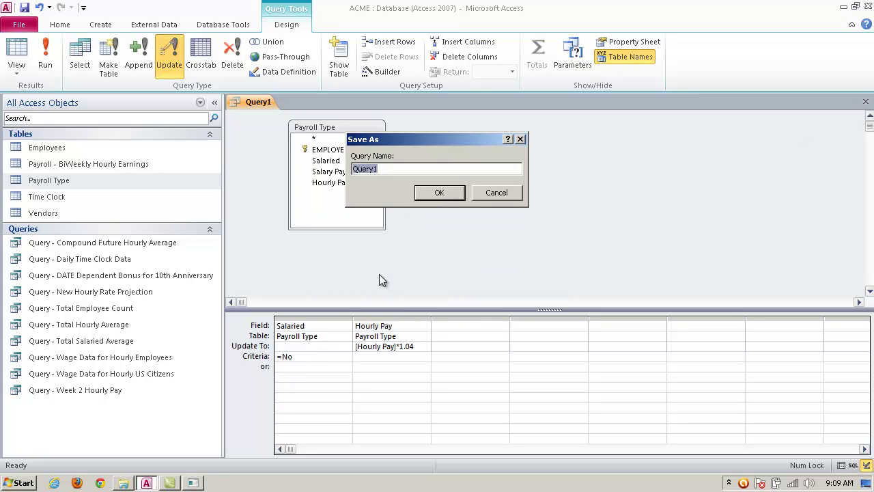
left_click(391, 169)
key("BackSpace")
type("- Update Hourly ")
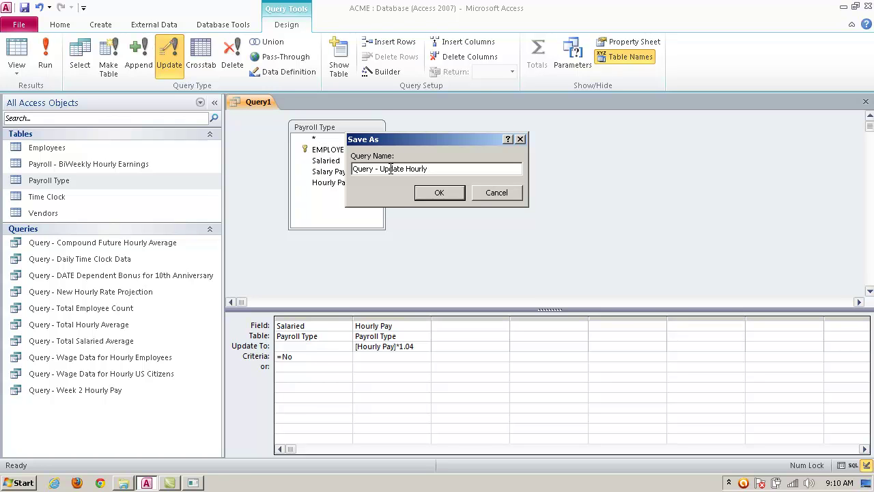
type("Pay Rate With Cost of Living R")
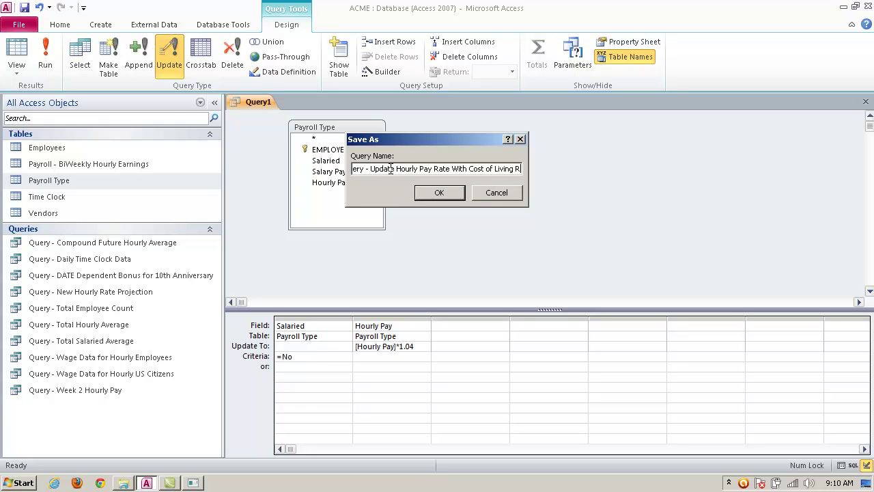
type("aise")
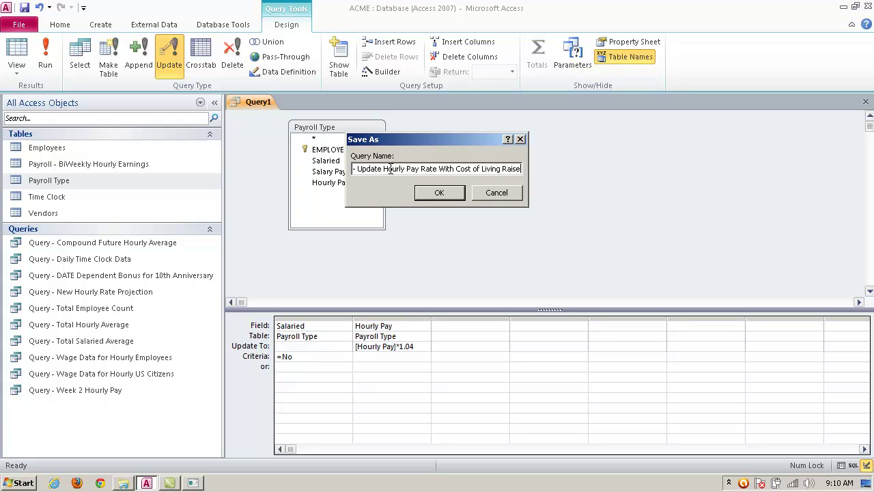
left_click(435, 194)
left_click_drag(224, 357, 273, 362)
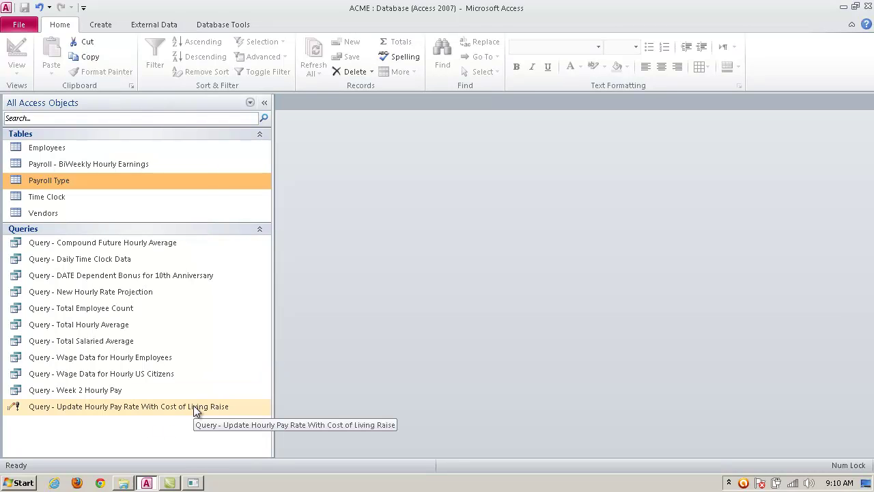
- Narrow the navigation pane to fit the query names, and review the Hourly Pay values in the Payroll Type table
left_click_drag(274, 380, 233, 384)
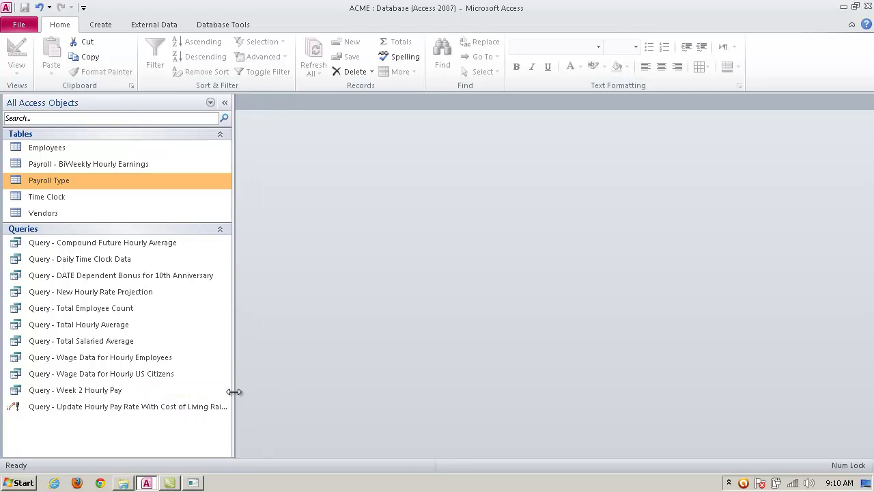
left_click(222, 409)
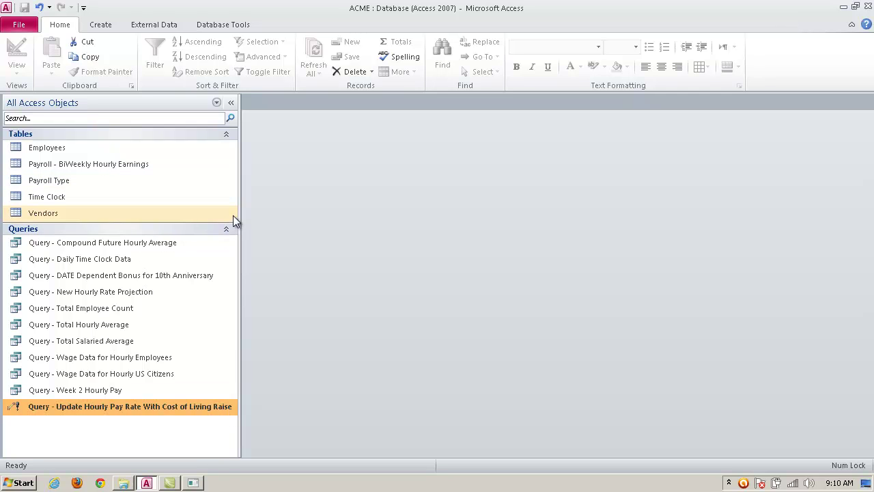
double_click(43, 182)
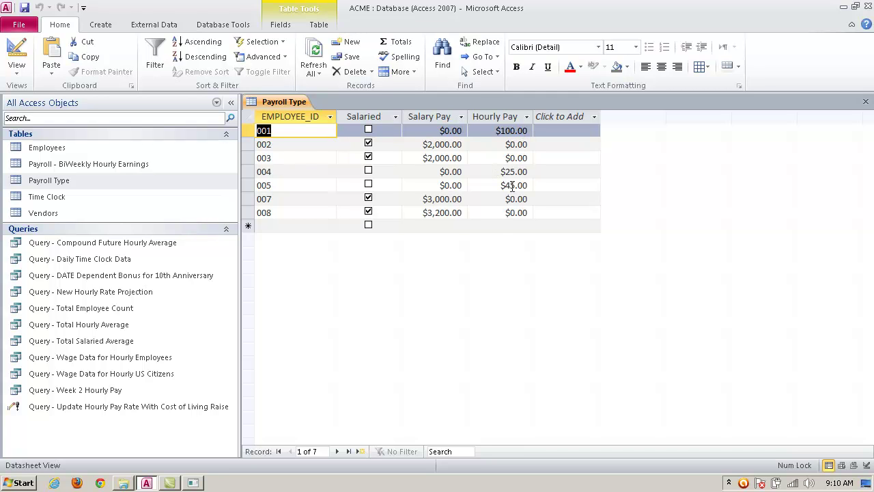
left_click(865, 102)
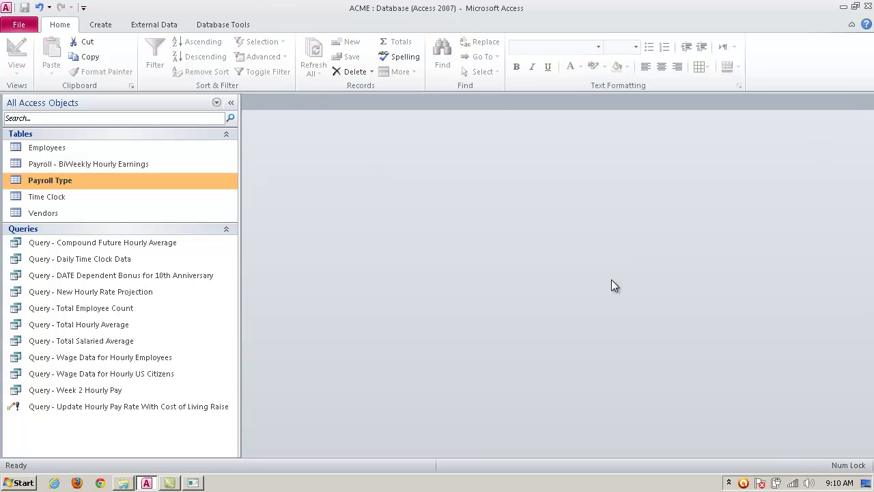
left_click(172, 409)
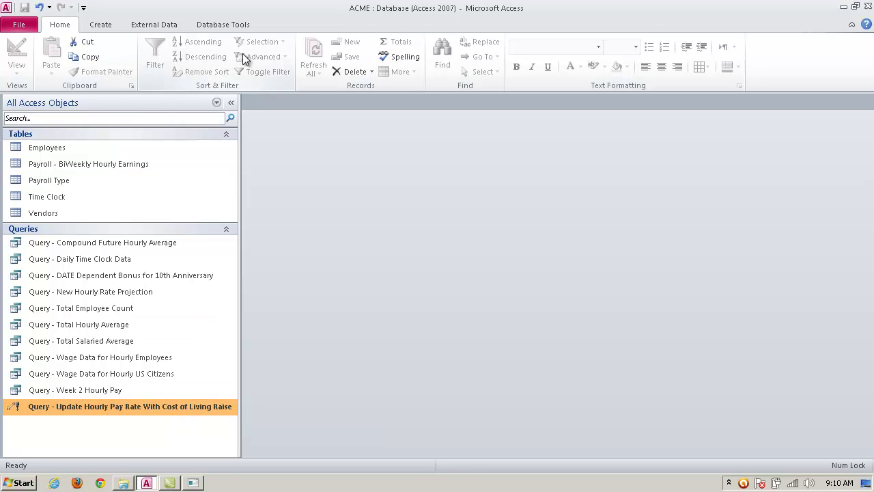
left_click(226, 26)
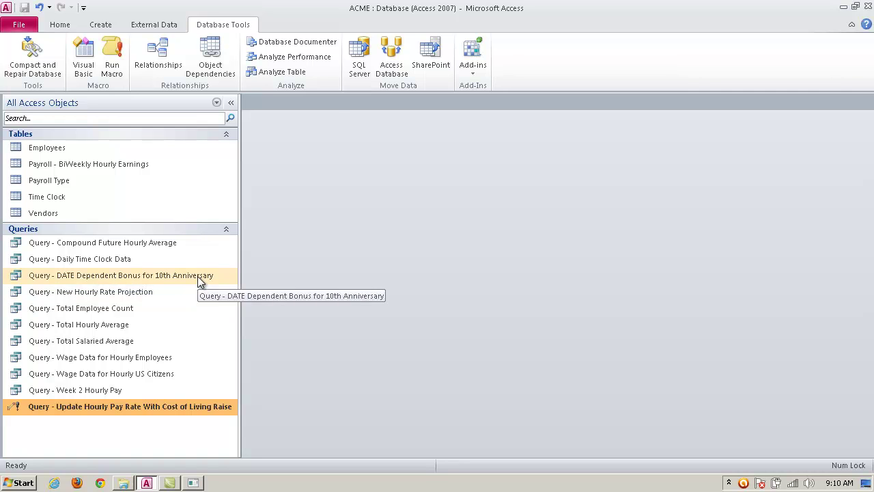
left_click(71, 27)
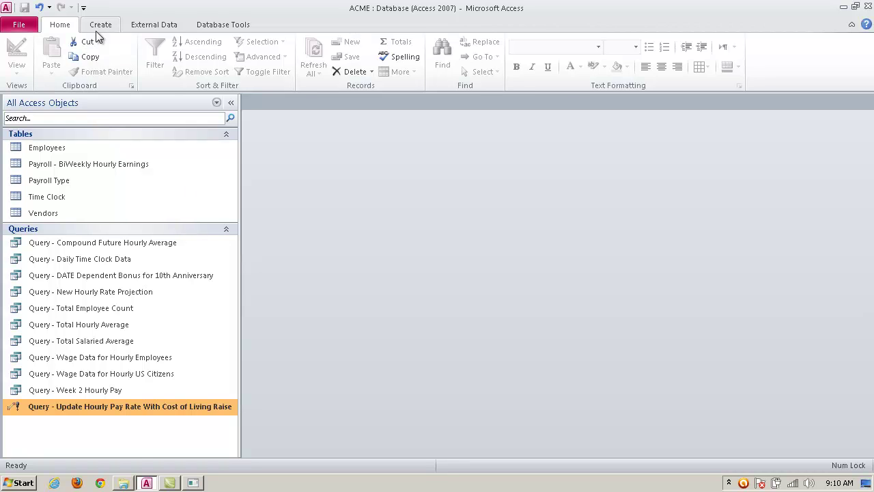
left_click(100, 26)
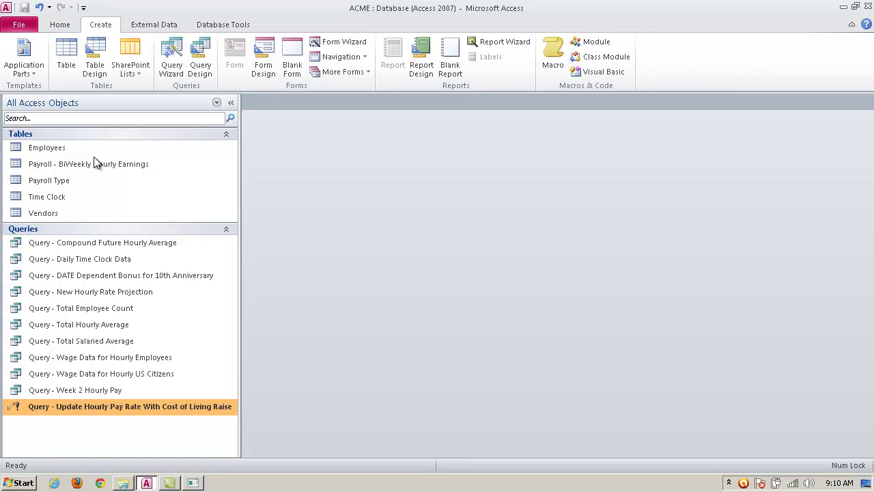
- Run Query - Update Hourly Pay Rate With Cost of Living Raise and accept the update of the records
double_click(137, 407)
left_click_drag(476, 207, 534, 156)
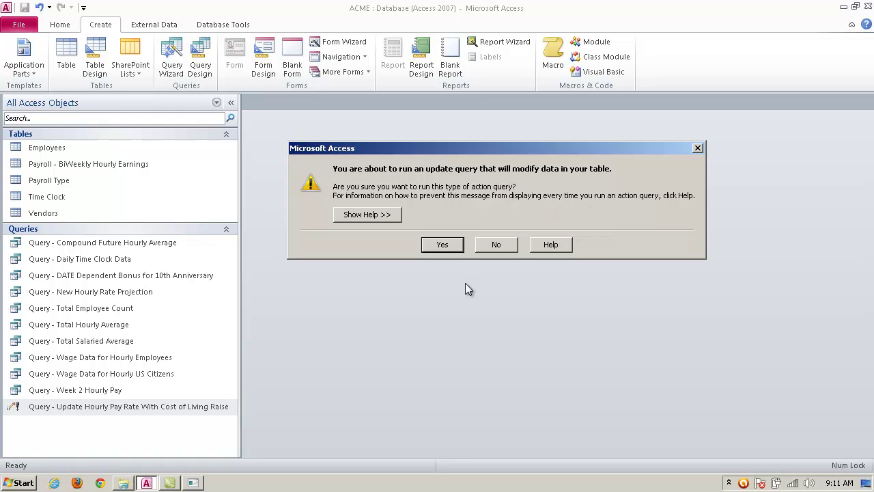
left_click(441, 246)
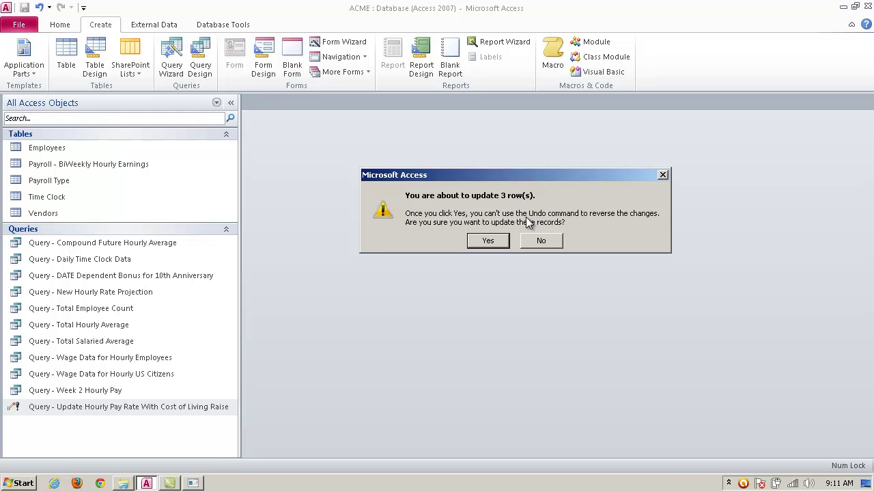
left_click(486, 242)
- Check the Payroll Type table for the effect of the cost of living raise on Hourly Pay, and close it
left_click(164, 374)
left_click(127, 357)
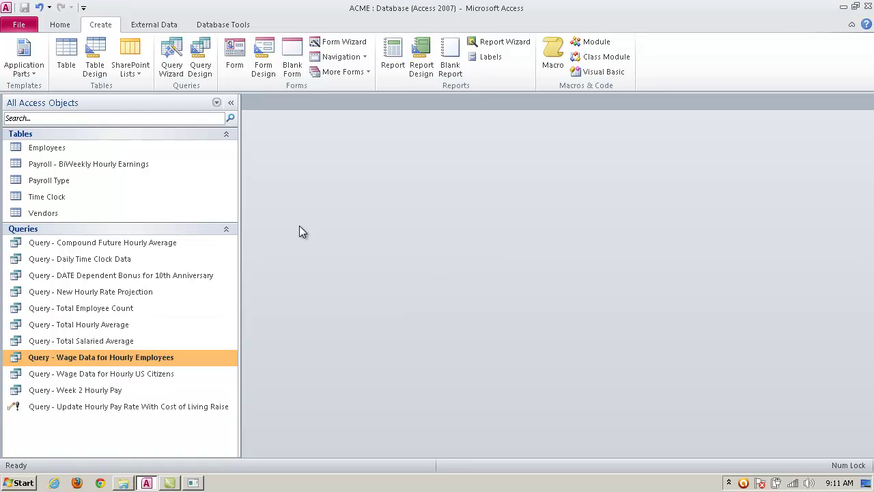
double_click(63, 181)
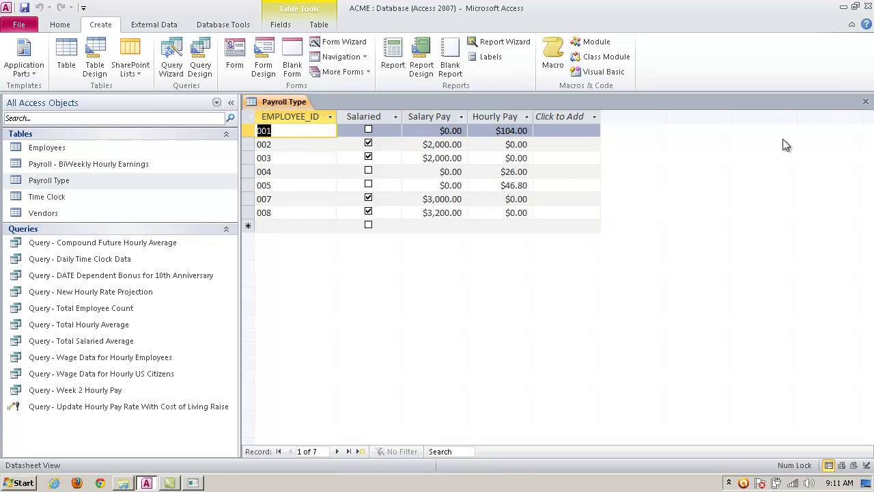
left_click(865, 102)
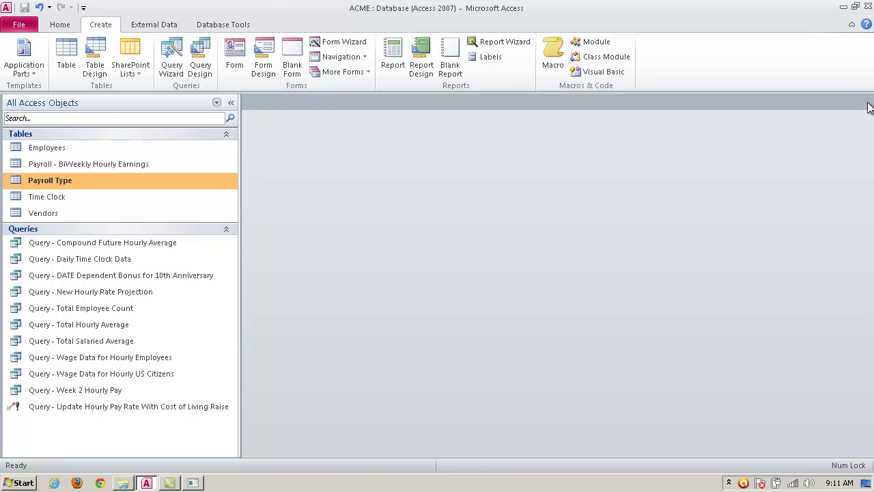
- Copy Query - Update Hourly Pay Rate With Cost of Living Raise and paste it as a new query
left_click(170, 405)
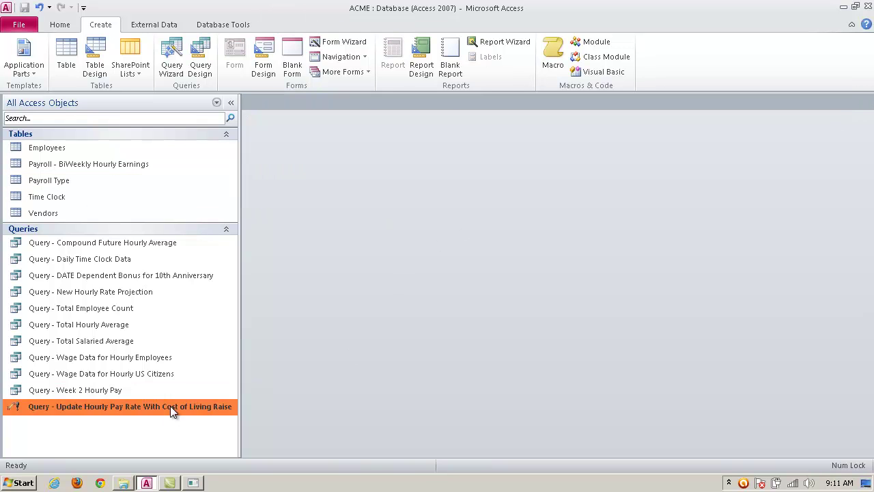
right_click(170, 406)
left_click(204, 348)
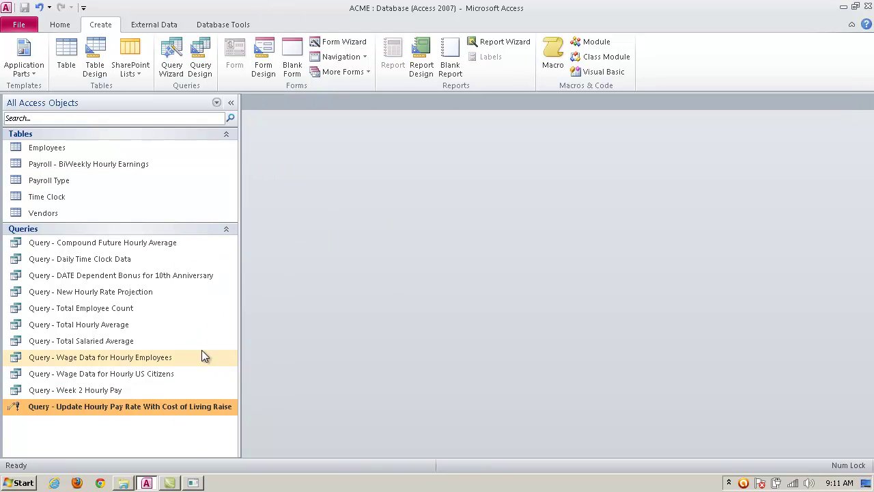
right_click(186, 437)
left_click(239, 392)
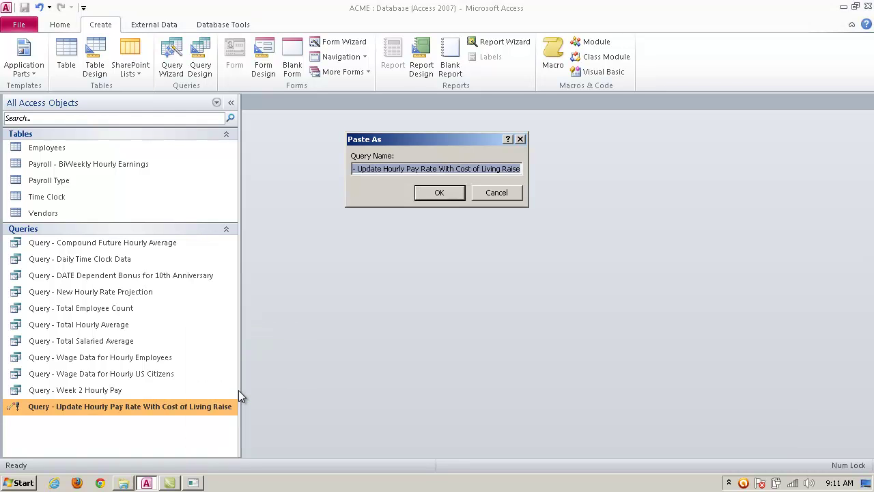
- Try to name the pasted query Copy Of Query - Update Hourly Pay .25 Cents
left_click(412, 168)
left_click_drag(412, 168, 279, 171)
left_click(474, 169)
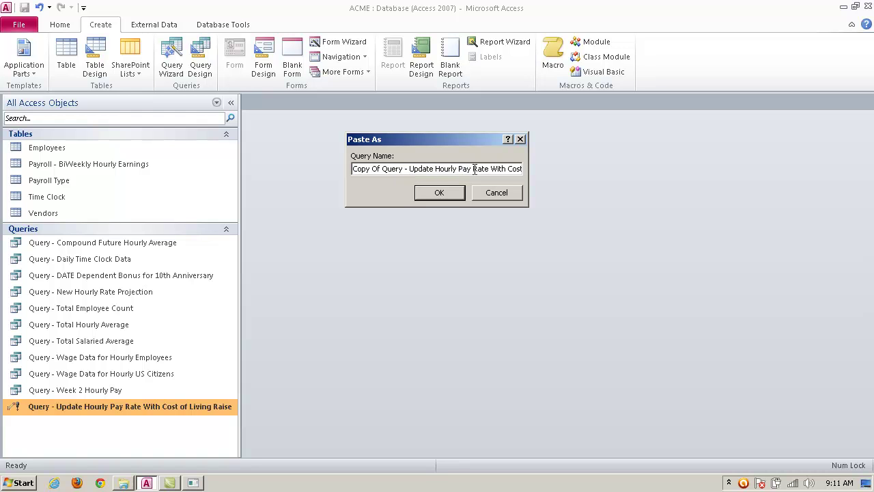
left_click_drag(474, 169, 542, 167)
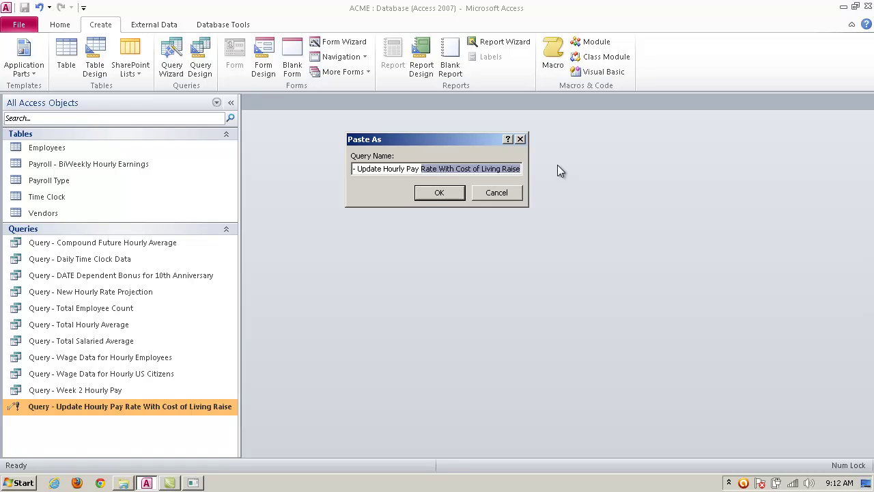
type(".")
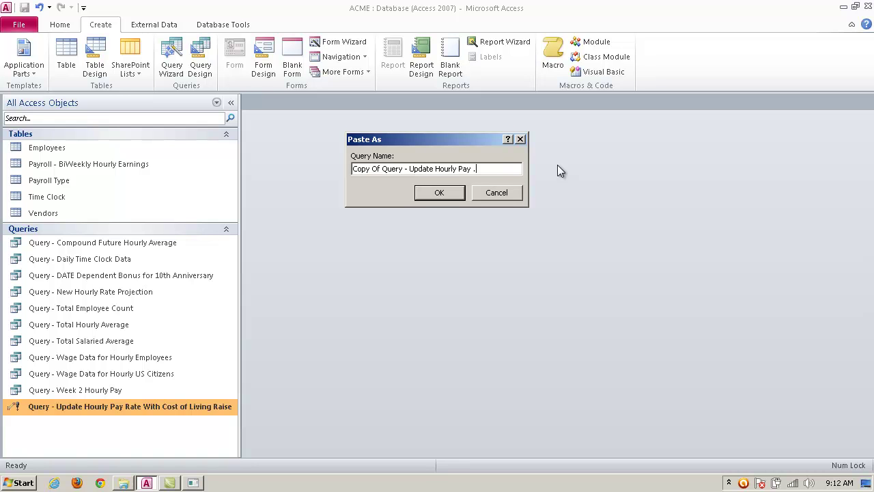
type("25 Cents")
left_click(451, 194)
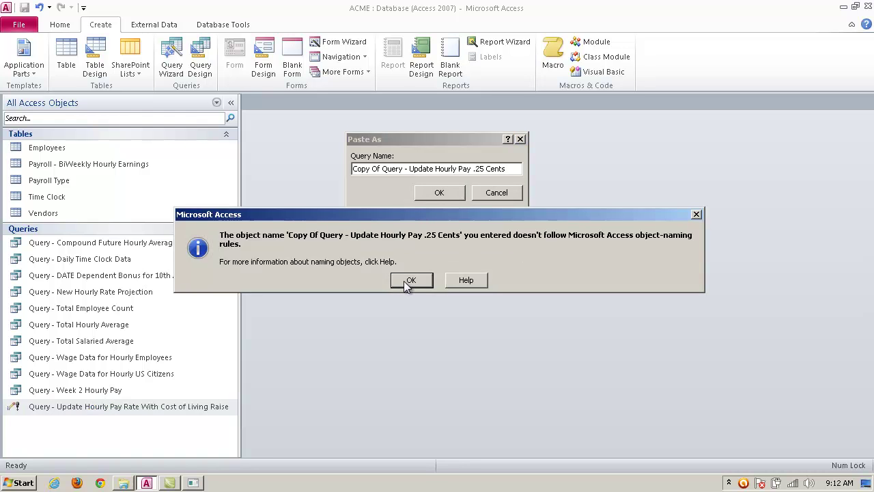
- Remove the period from the name and save the duplicate as Copy Of Query - Update Hourly Pay 25 Cents
left_click(410, 281)
left_click(475, 168)
key("BackSpace")
key("End")
left_click(440, 192)
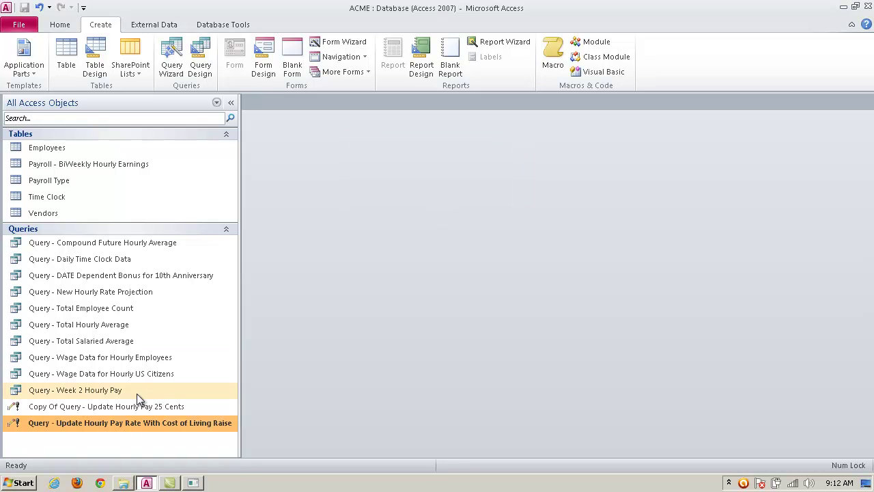
- In the design of the 25 Cents query, change the Hourly Pay Update To expression to [Hourly Pay]+.25, and close it with changes saved
right_click(163, 407)
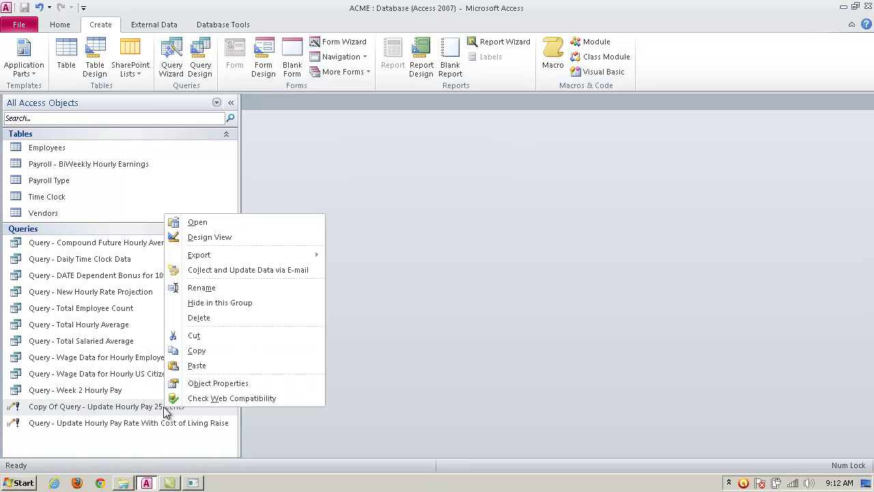
left_click(272, 241)
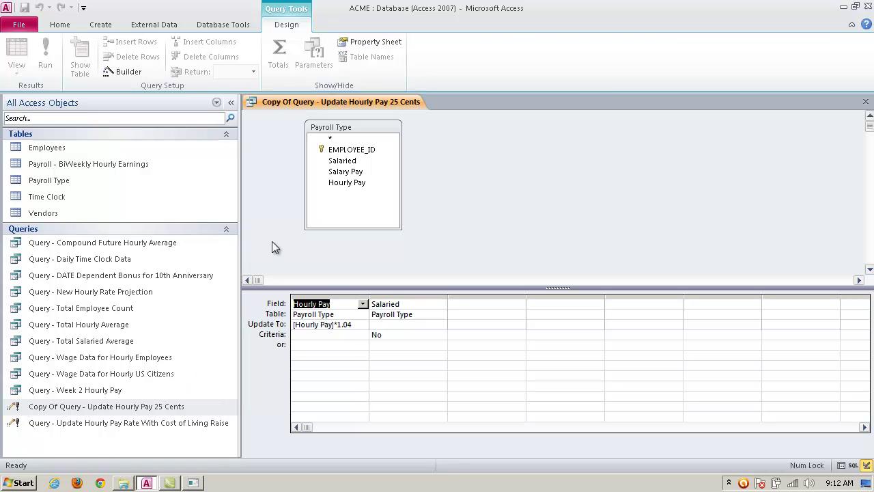
left_click(355, 326)
key("BackSpace")
key("BackSpace")
key("BackSpace")
key("BackSpace")
key("BackSpace")
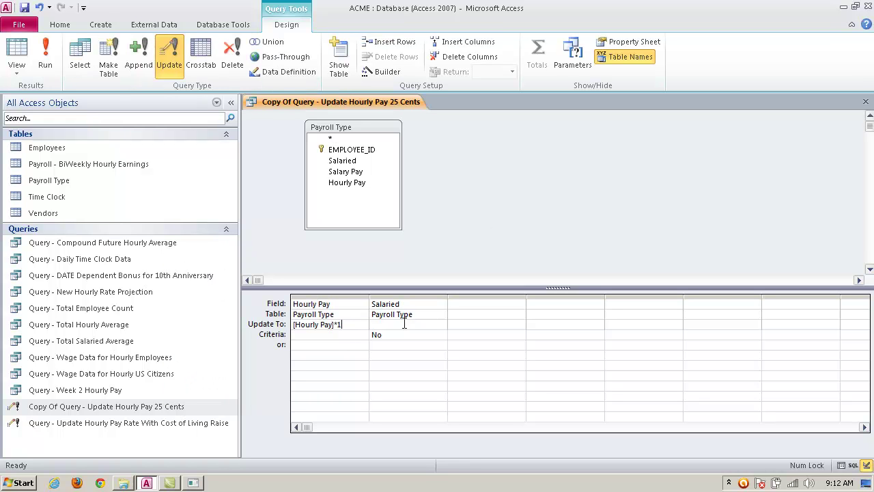
type("+ 25")
left_click(346, 325)
type(".25")
left_click(391, 327)
left_click(348, 333)
left_click(866, 101)
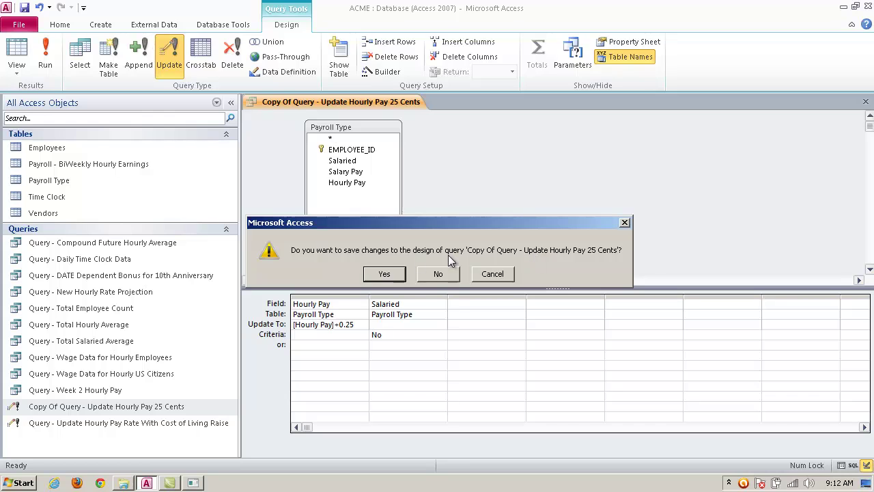
left_click(392, 273)
- Review the Hourly Pay values in the Payroll Type table before running the 25 Cents query, and close the table
left_click(176, 421)
left_click(174, 408)
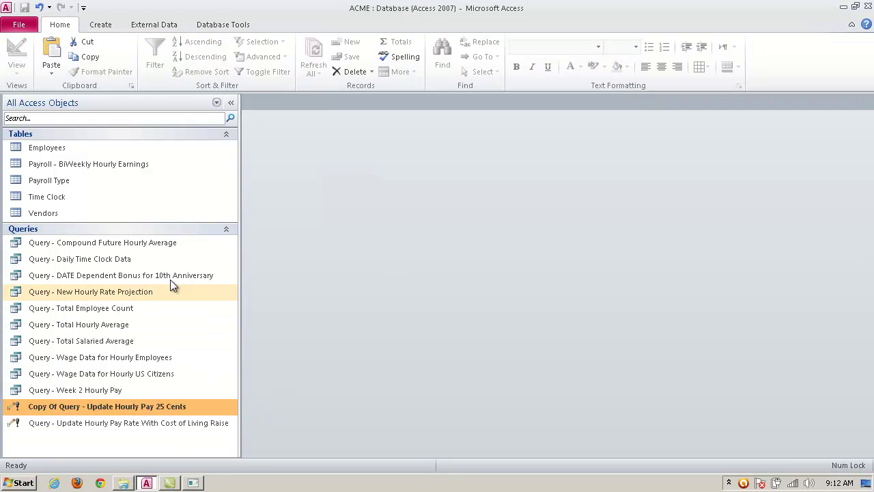
double_click(74, 180)
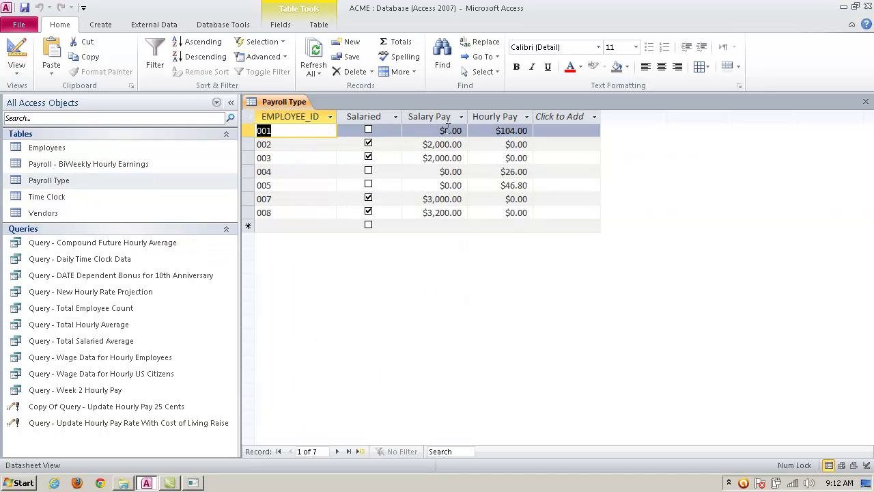
left_click(865, 102)
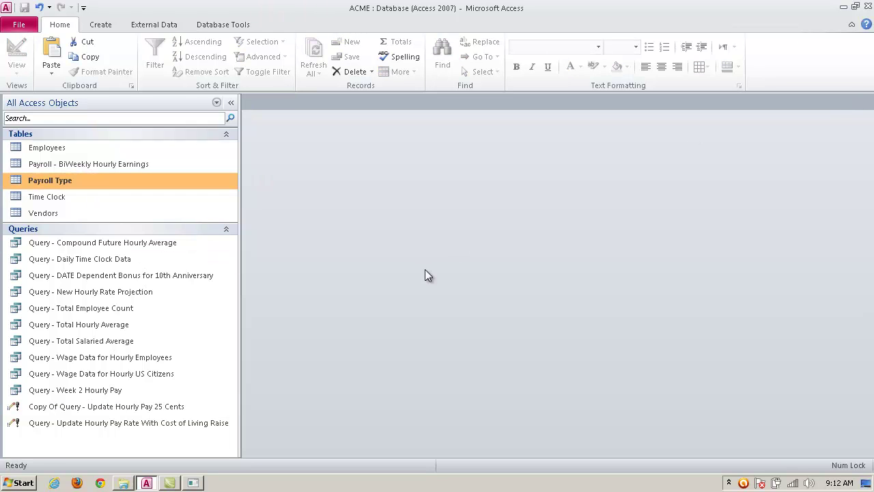
- Run Copy Of Query - Update Hourly Pay 25 Cents with the record update accepted, and check Hourly Pay in the Payroll Type table
double_click(155, 407)
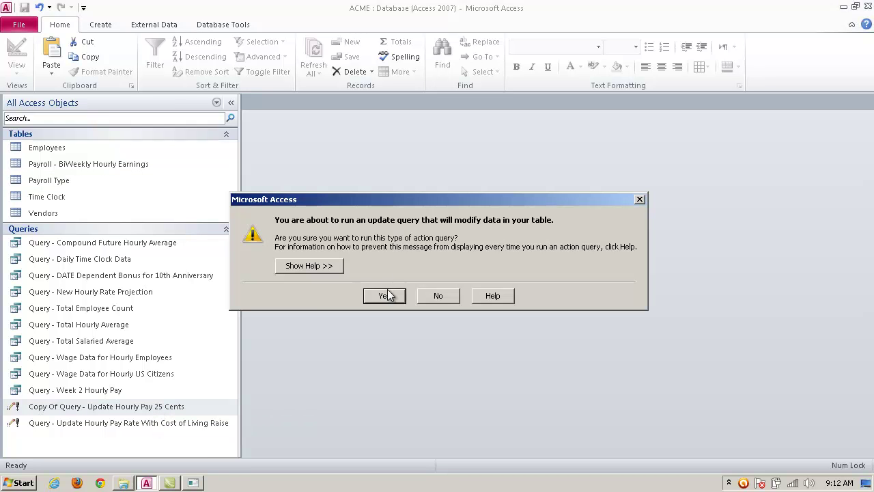
left_click(387, 296)
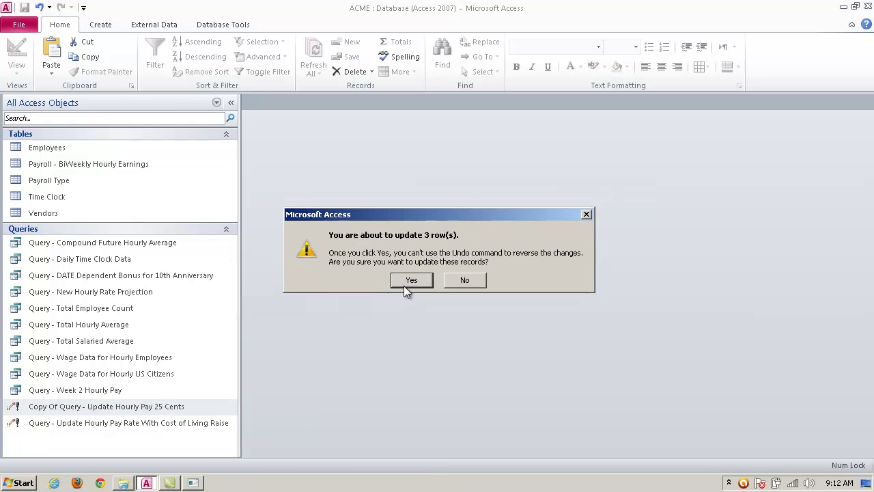
left_click(403, 286)
double_click(49, 182)
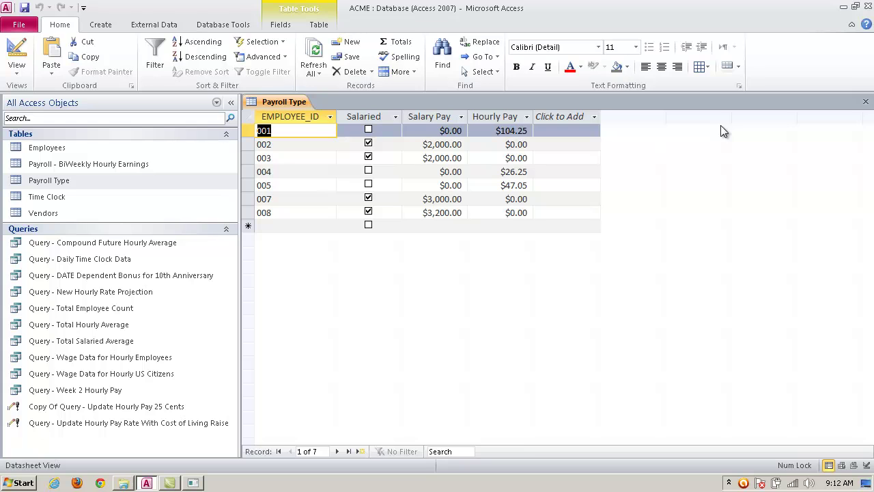
left_click(865, 102)
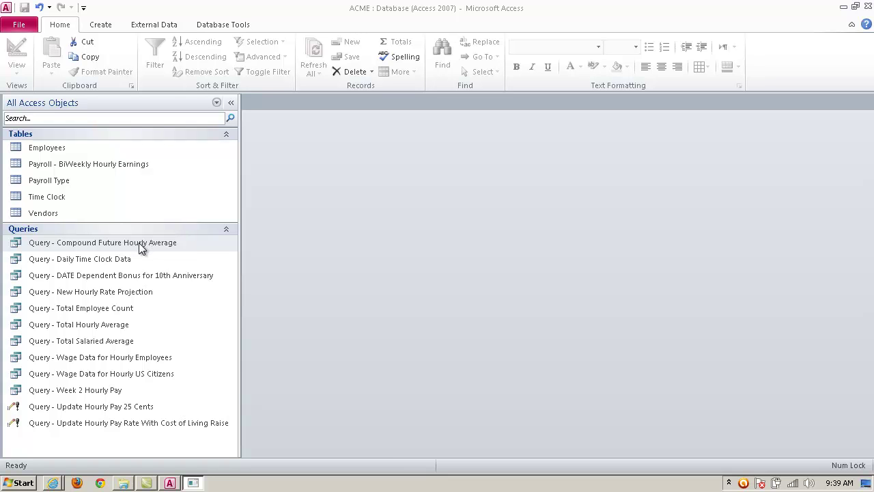
- Create a new query in design view with the Employees table, and enlarge its field list to show every field
left_click(97, 27)
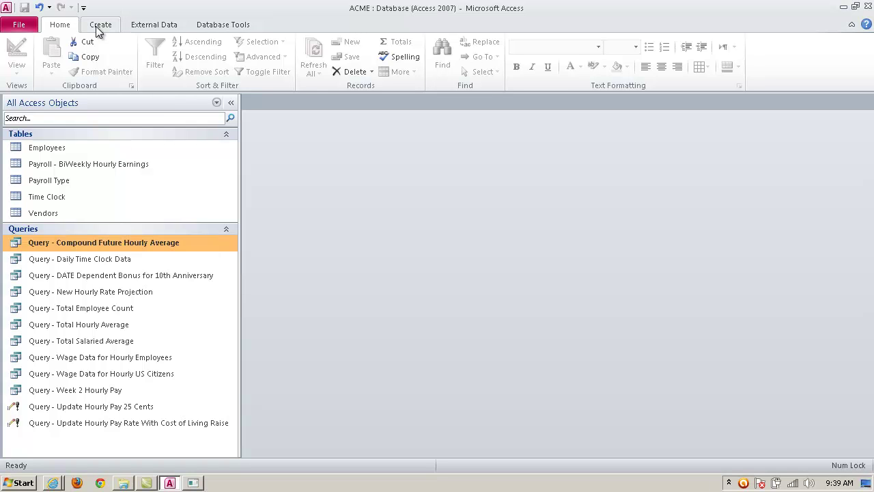
left_click(96, 27)
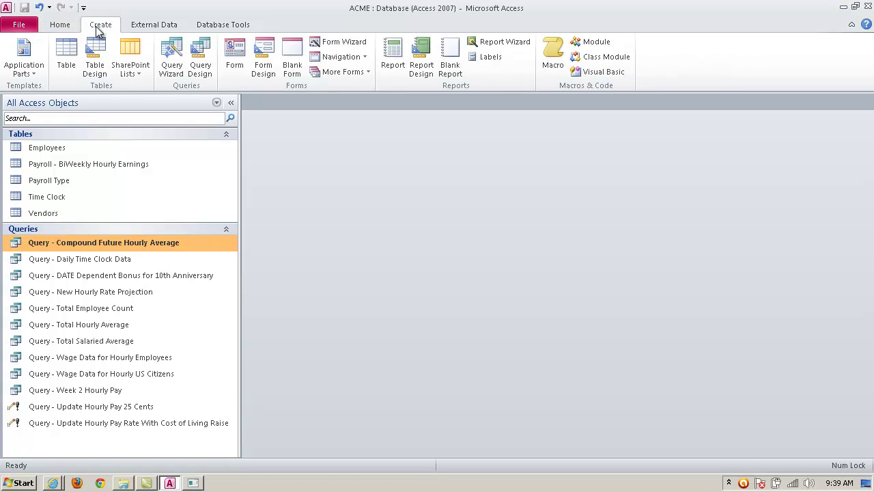
left_click(200, 59)
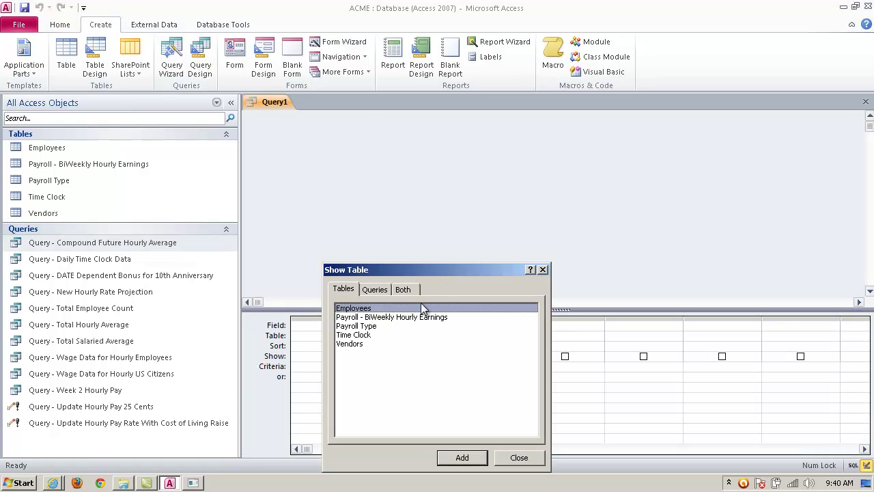
left_click(458, 456)
left_click(520, 458)
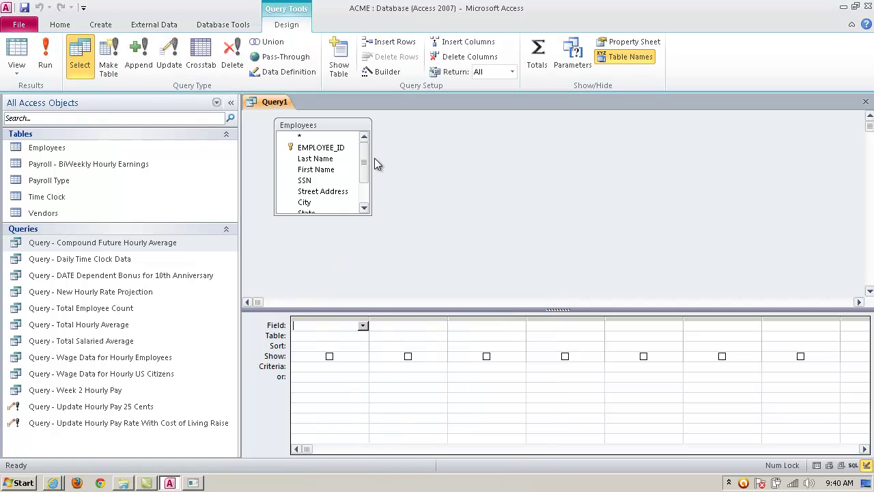
left_click_drag(334, 213, 334, 282)
left_click_drag(339, 123, 356, 120)
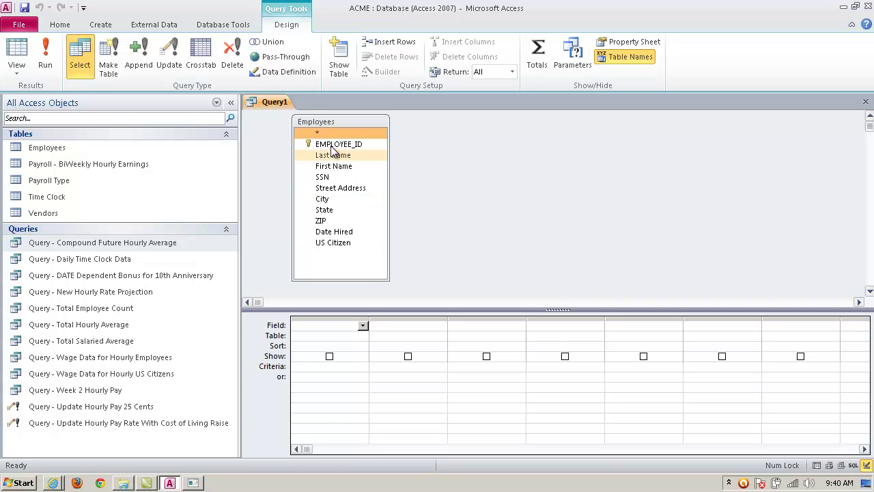
left_click_drag(341, 125, 318, 127)
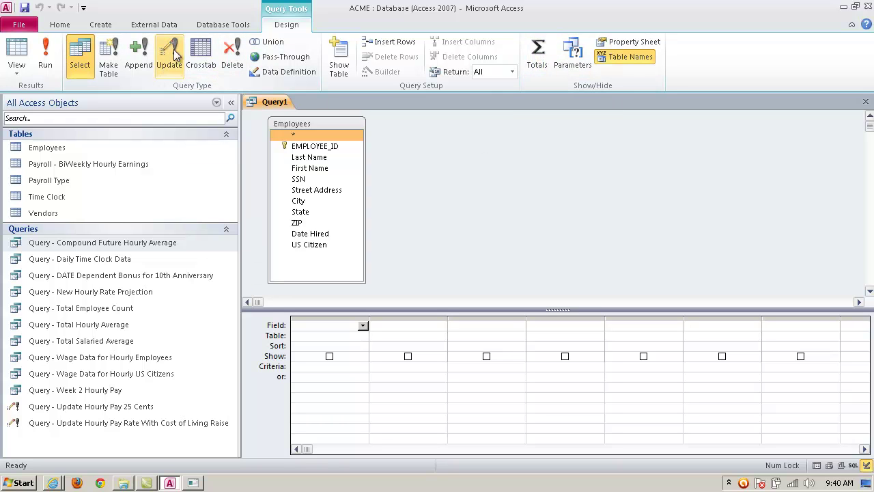
- Make it a delete query and add the State field from Employees with its Delete setting at Where
left_click(230, 65)
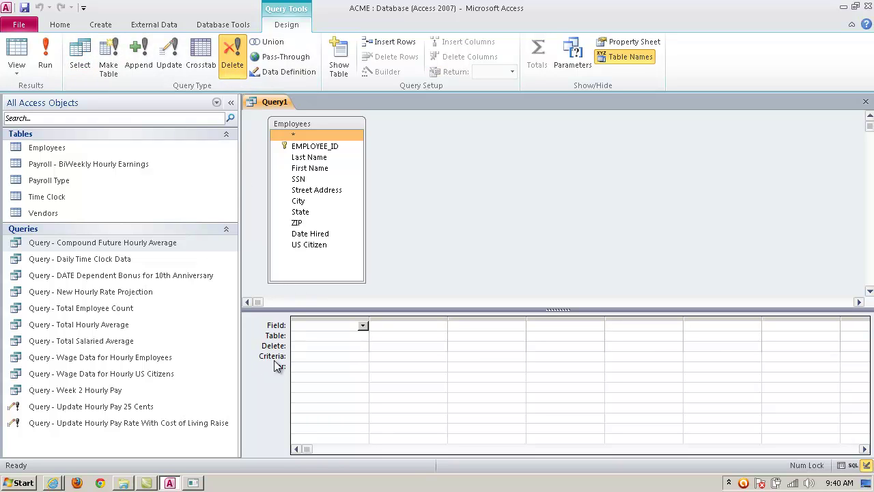
left_click(311, 211)
left_click(362, 326)
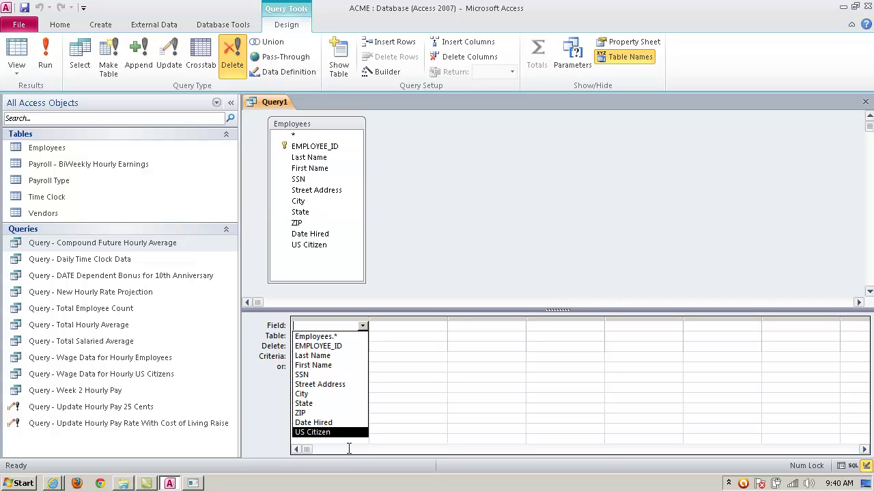
left_click(333, 403)
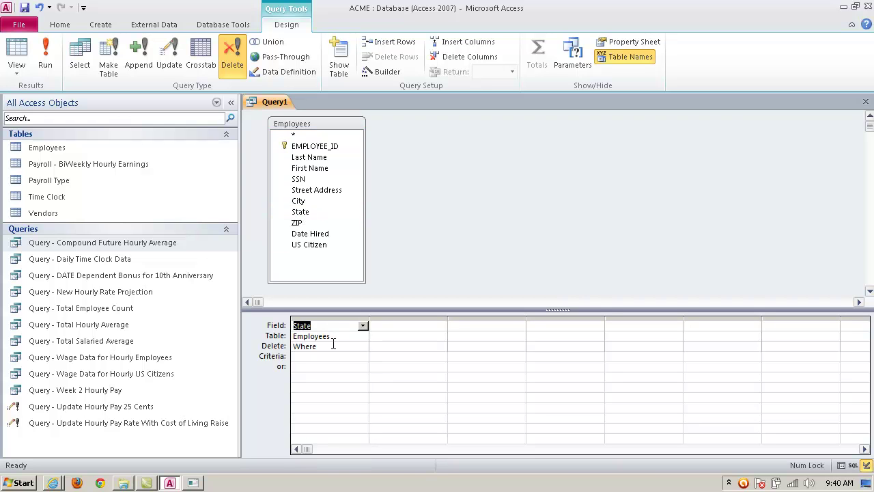
left_click(333, 345)
left_click(362, 347)
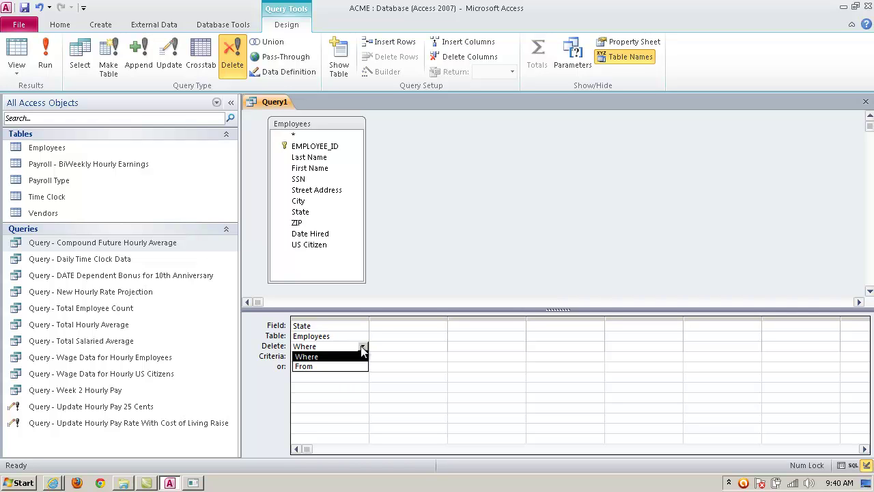
left_click(386, 345)
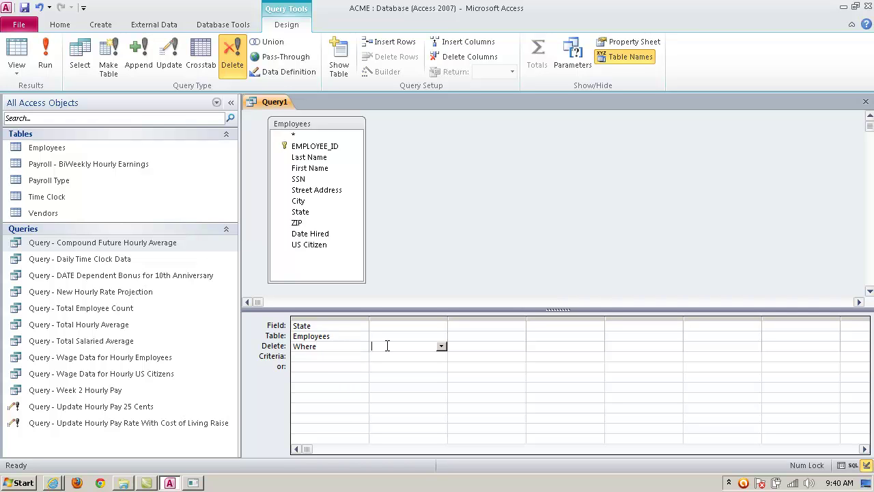
- Enter <> "FL" And <> "AZ" as the criteria for the State field
left_click(359, 357)
type("<>")
key("BackSpace")
key("BackSpace")
type("<>")
key("BackSpace")
key("BackSpace")
type("<>")
type(" '")
type("\"\"")
type("FL")
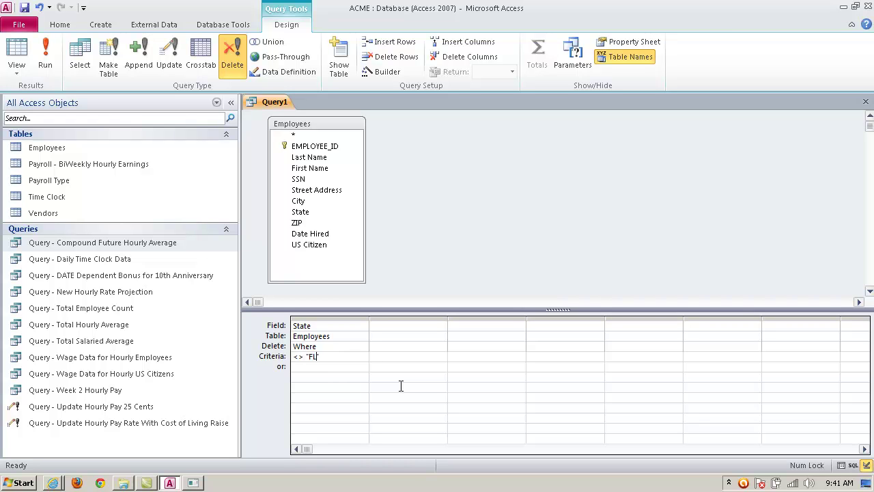
type(" A")
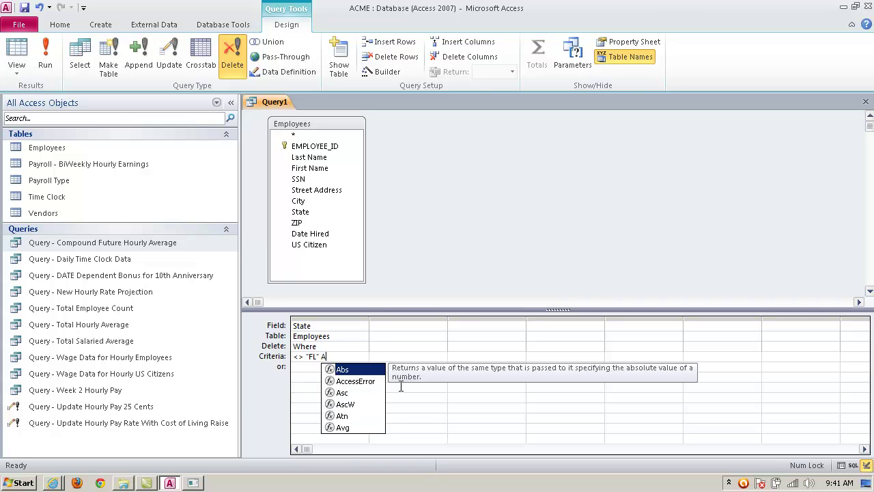
type("nd <> ")
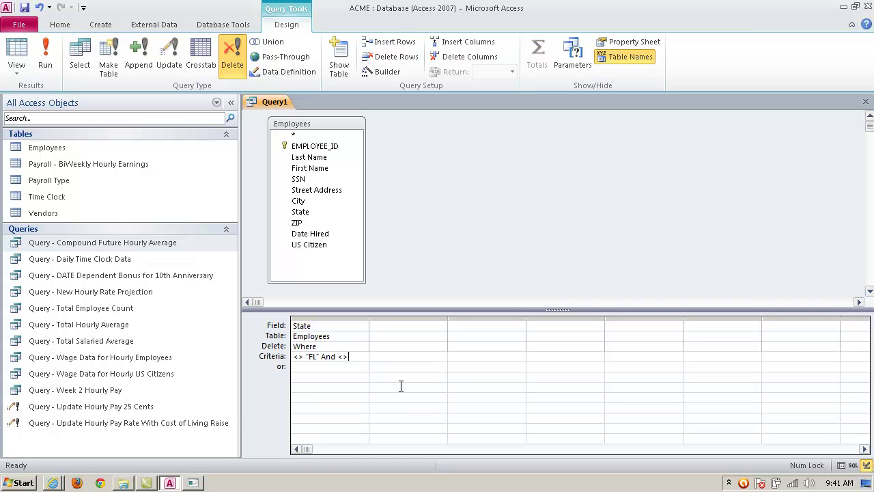
type("\"AZ\"")
- Try Or in place of And between the two State conditions, and restore And
mouse_move(368, 359)
left_mouse_down()
mouse_move(290, 363)
mouse_move(361, 360)
left_mouse_up()
left_click(337, 356)
double_click(330, 356)
type("Or")
left_click_drag(293, 356, 364, 359)
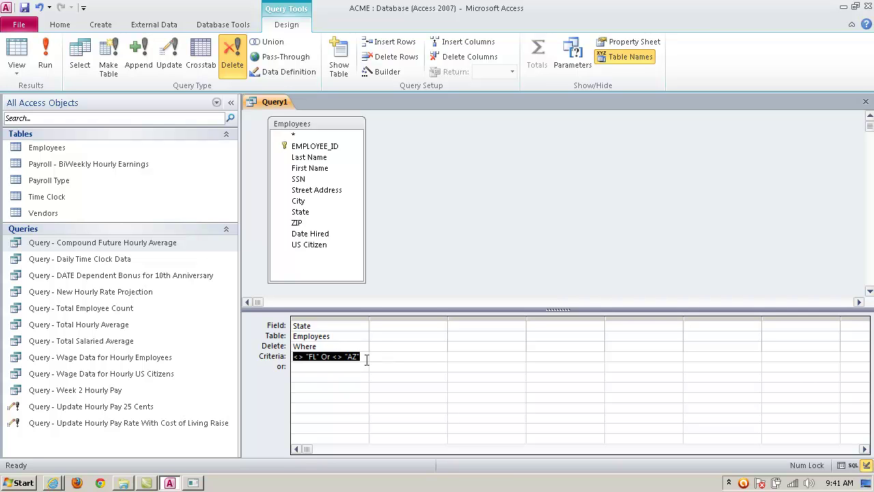
left_click(319, 356)
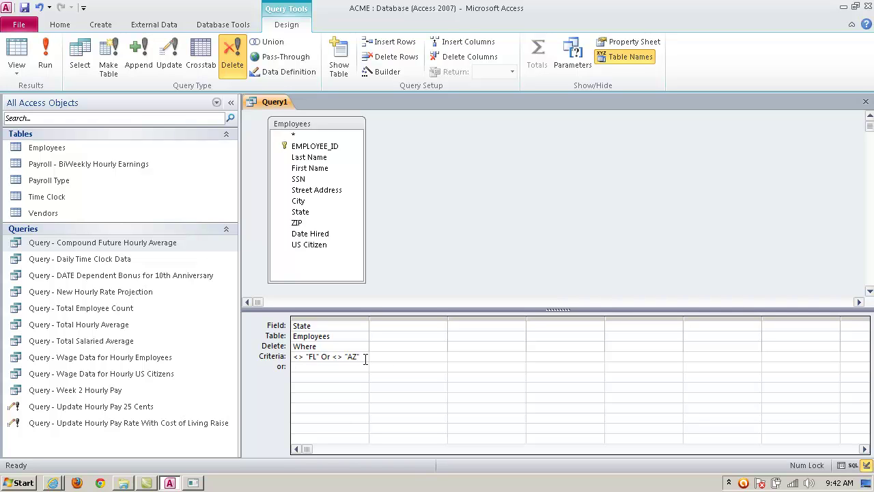
double_click(326, 357)
type("And")
- Close the delete query and save it as Query - DELETE Non FL and AZ Employees
left_click(865, 104)
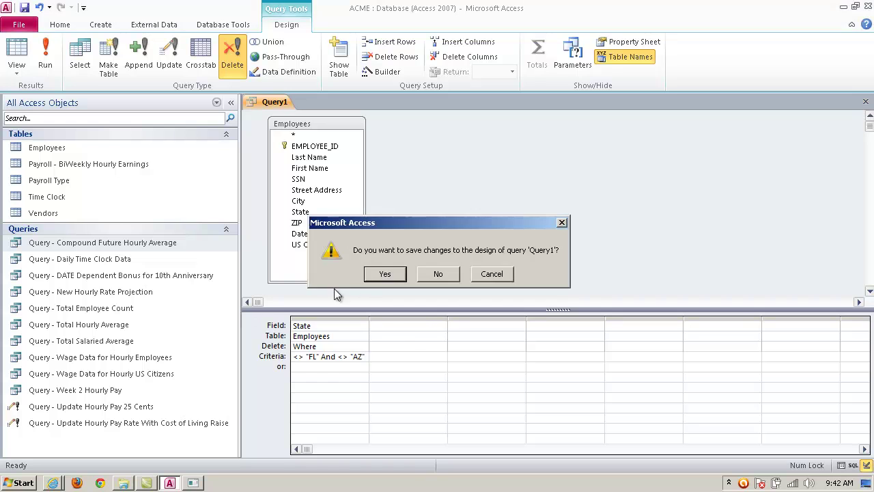
left_click(382, 273)
left_click(394, 169)
key("BackSpace")
type("- DELETE")
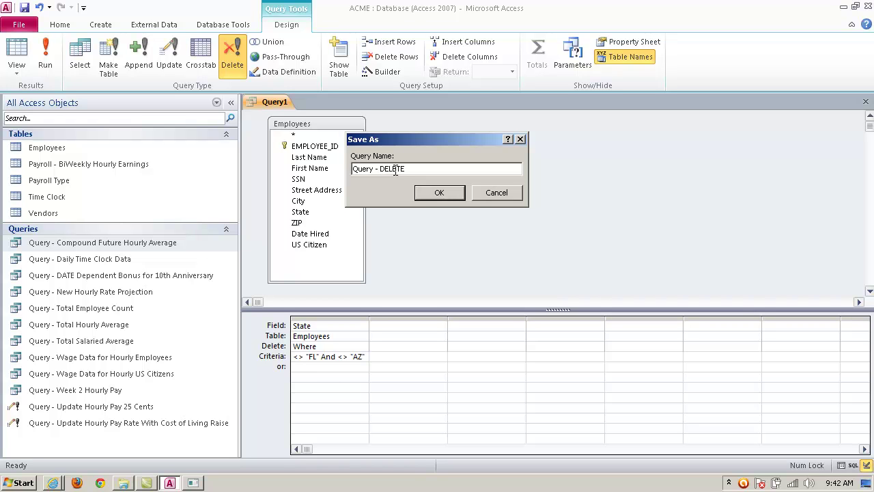
type(" Non FL and AZ Employees")
left_click(439, 192)
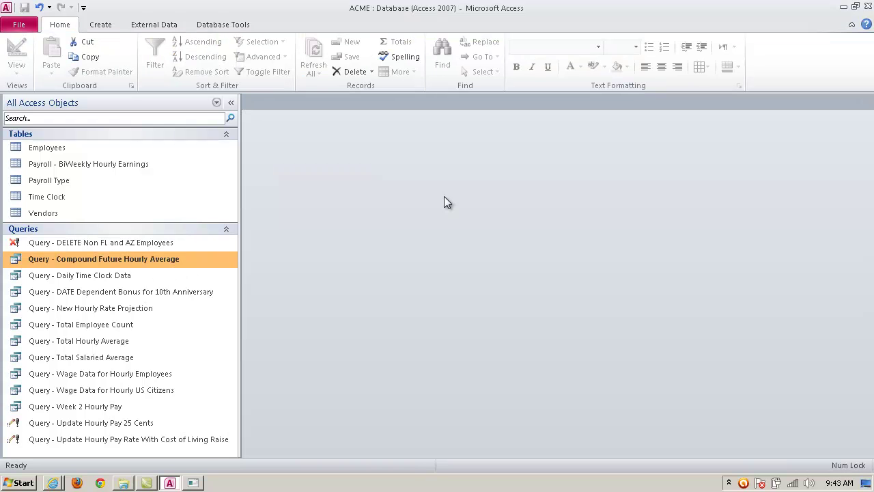
- Review the records in the Employees table before running the delete query, and close the table
left_click(24, 257)
left_click(53, 245)
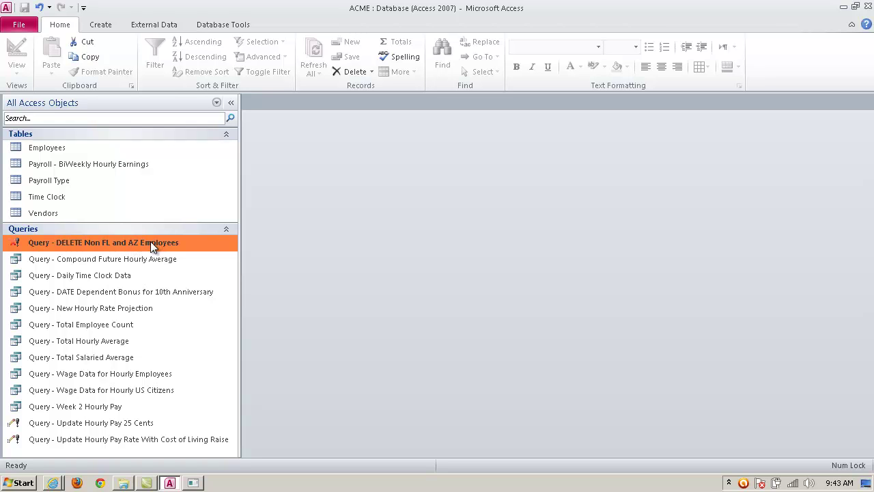
double_click(58, 148)
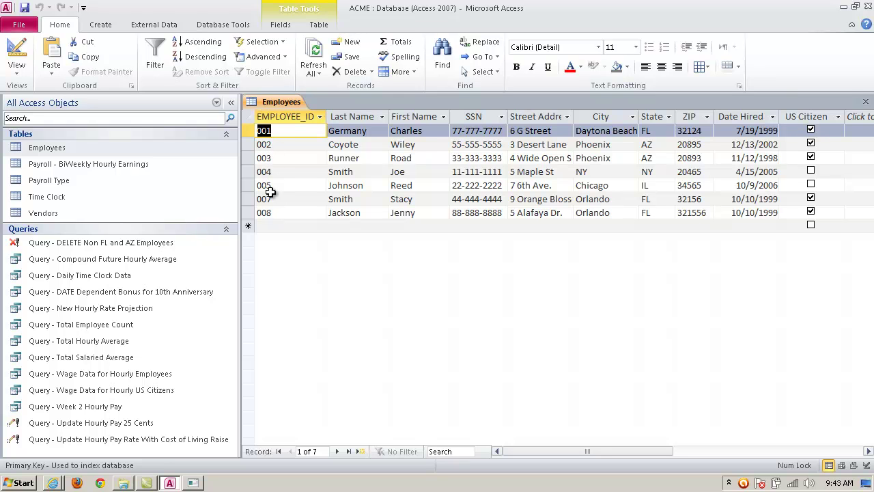
left_click(865, 101)
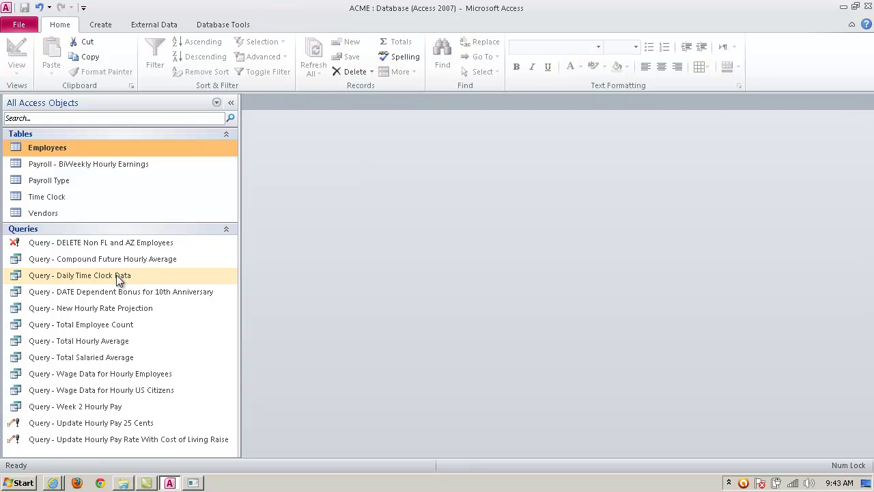
- Run Query - DELETE Non FL and AZ Employees and accept the deletion of the matching records
double_click(98, 241)
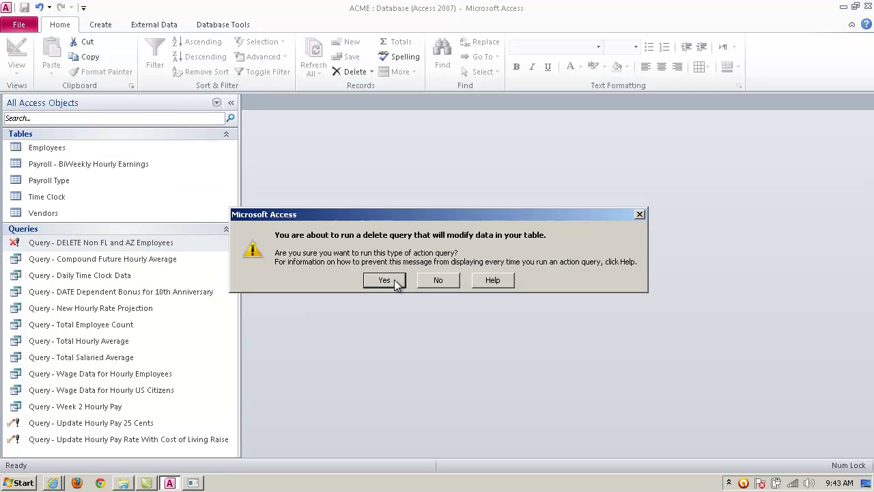
left_click(393, 280)
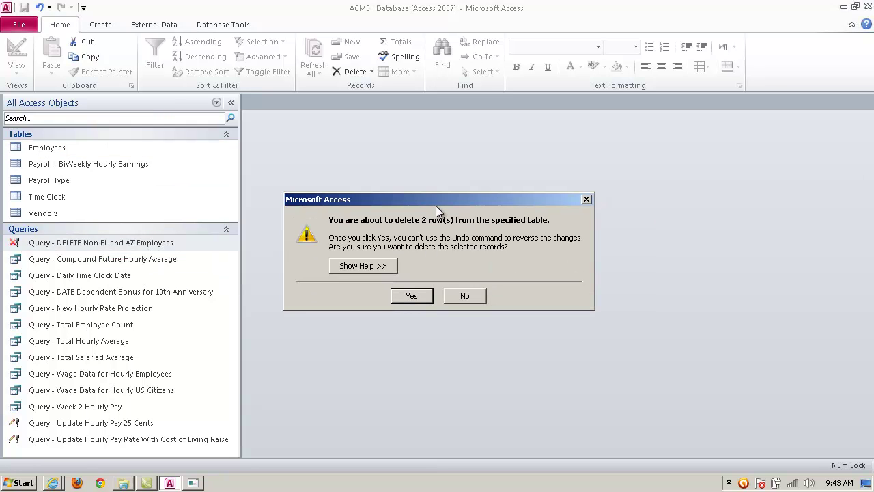
left_click_drag(483, 198, 541, 168)
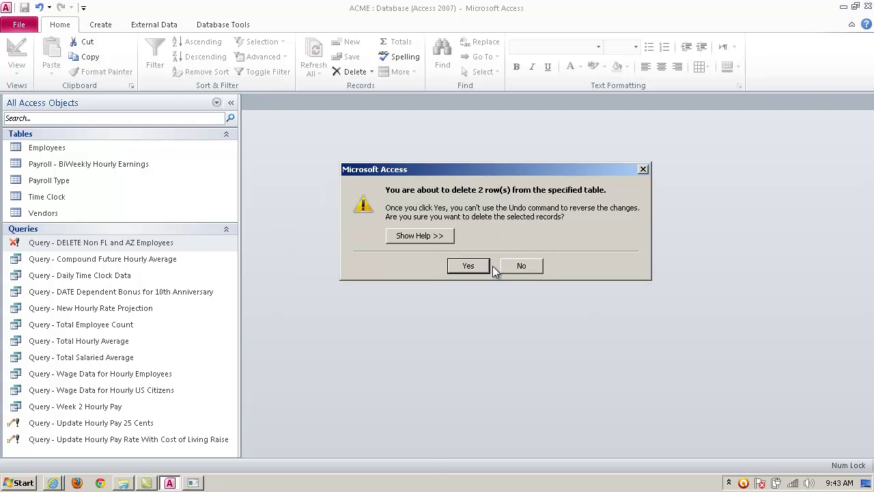
left_click(472, 268)
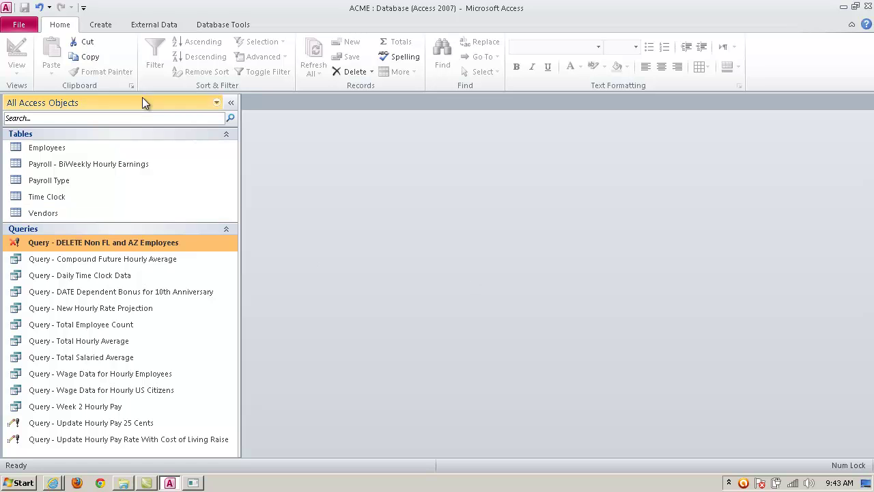
- Open the Employees table and sort it by State in ascending order
double_click(64, 149)
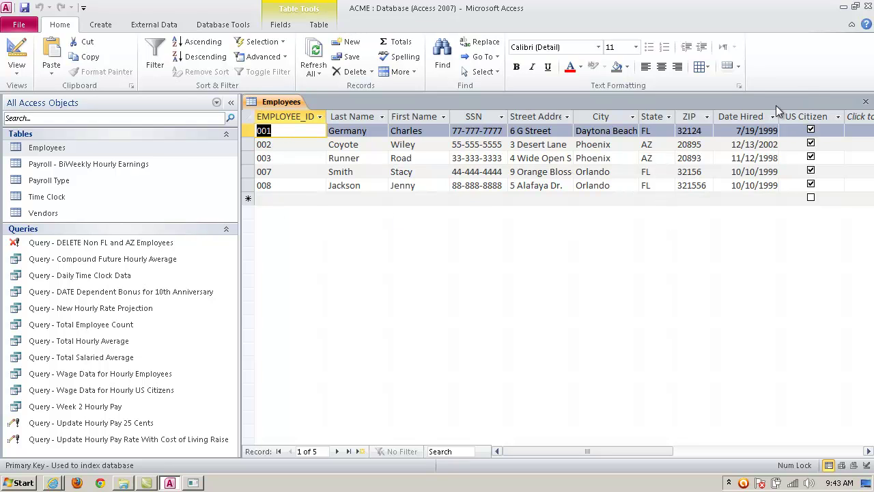
left_click(651, 118)
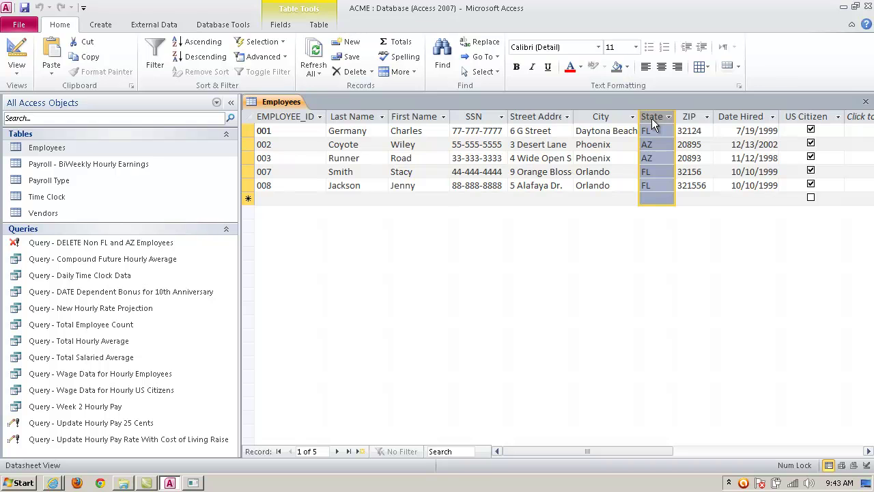
right_click(651, 118)
left_click(680, 125)
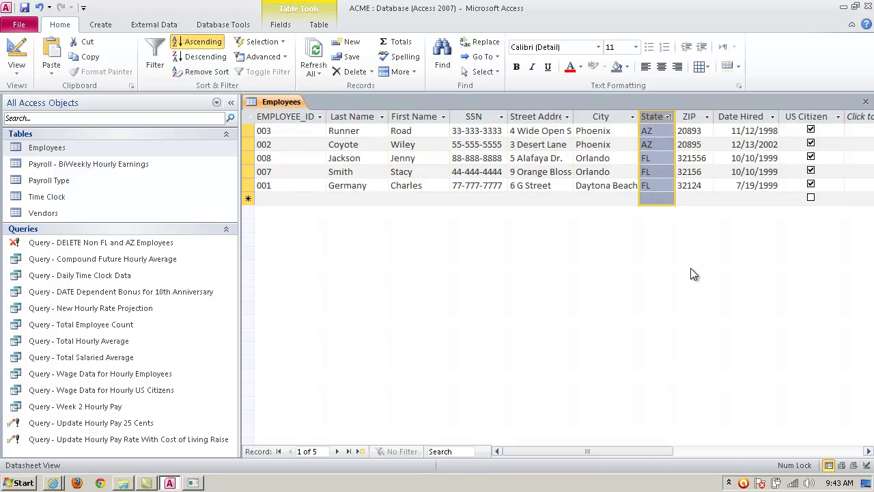
- Check the State values in the sorted Employees table, and close it with the design changes saved
left_click(658, 158)
left_click(659, 171)
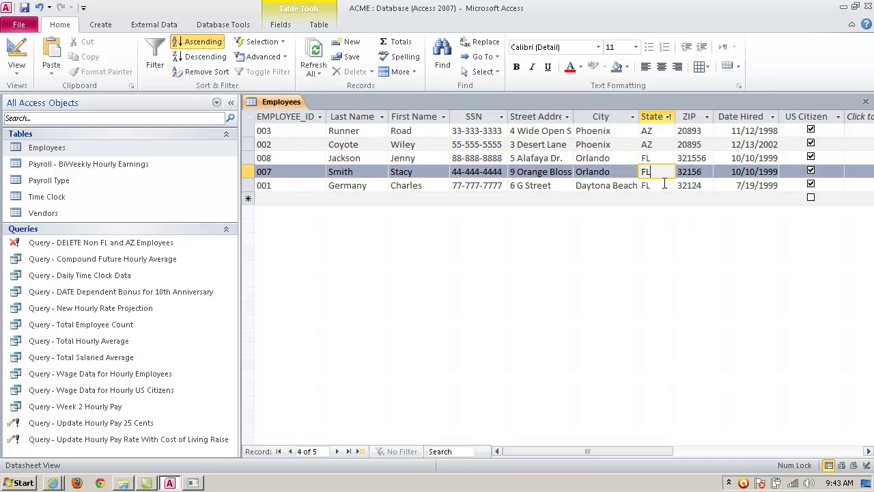
left_click(664, 185)
left_click(866, 101)
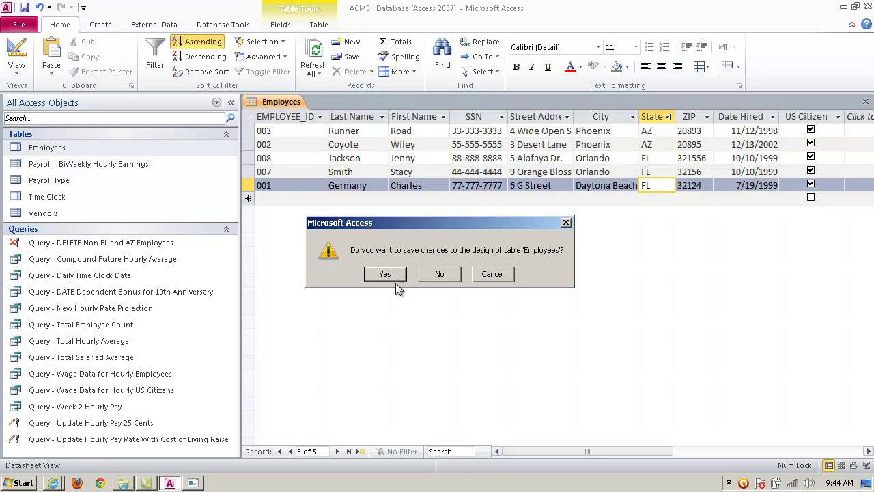
left_click(384, 278)
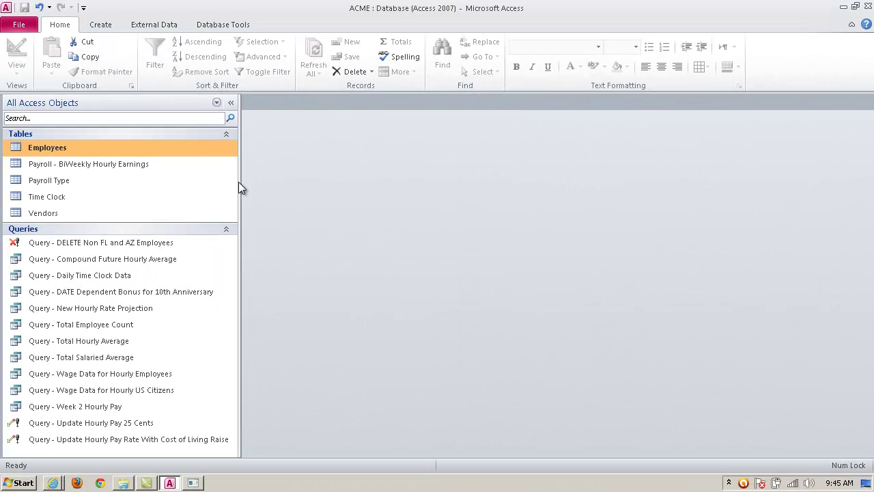
- Create a new query in design view with the Employees and Payroll - BiWeekly Hourly Earnings tables
left_click(174, 243)
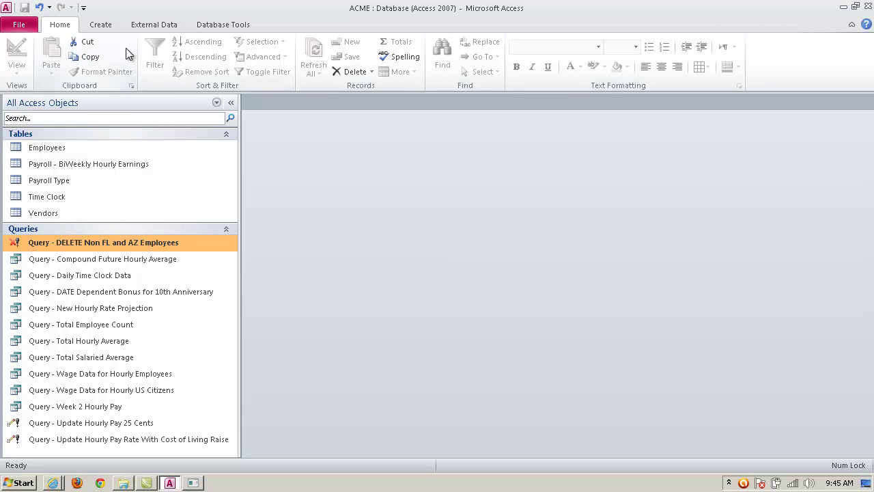
left_click(100, 25)
left_click(200, 65)
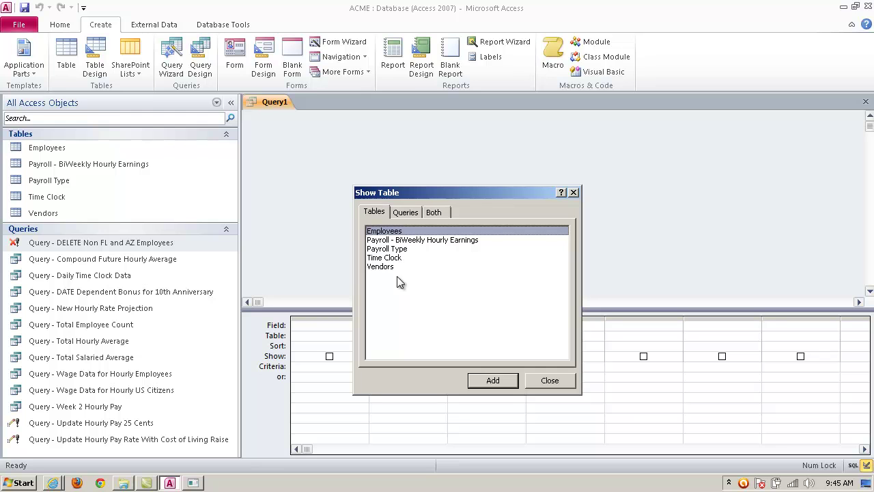
left_click(424, 241, "shift")
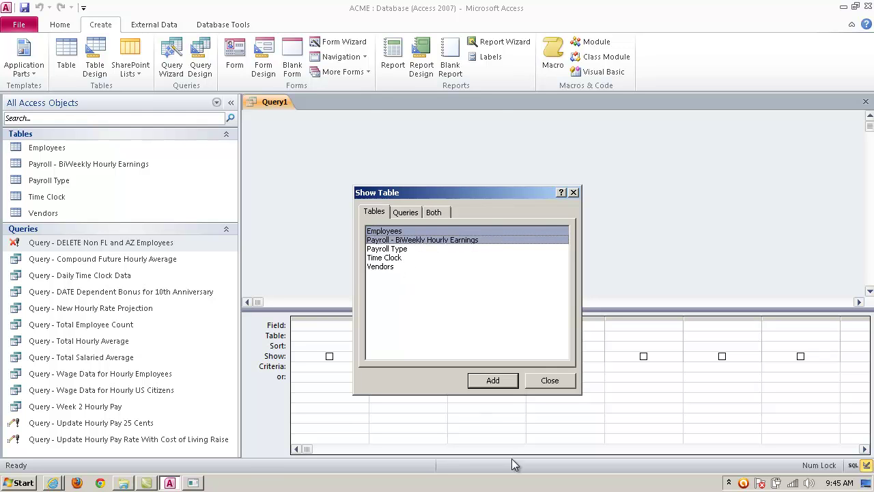
left_click(509, 380)
left_click(545, 383)
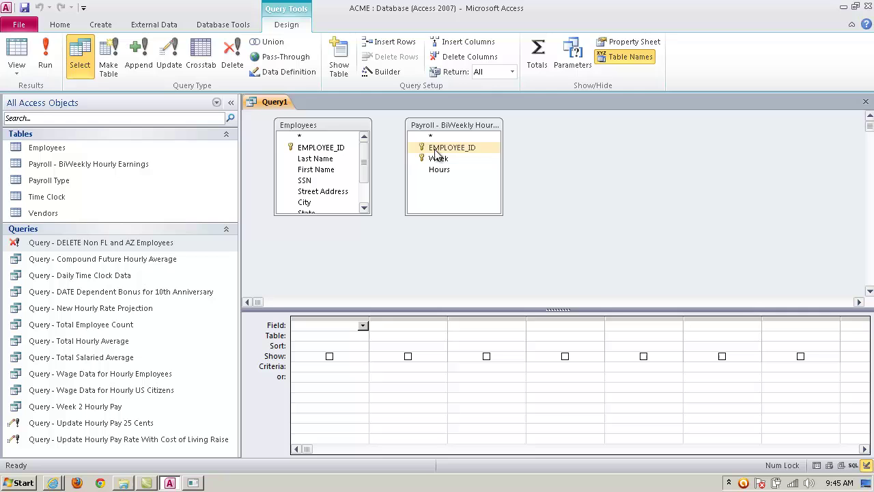
- Space the two tables apart in the query and join Employees to the payroll table on EMPLOYEE_ID
left_click(482, 124)
left_click_drag(482, 124, 532, 123)
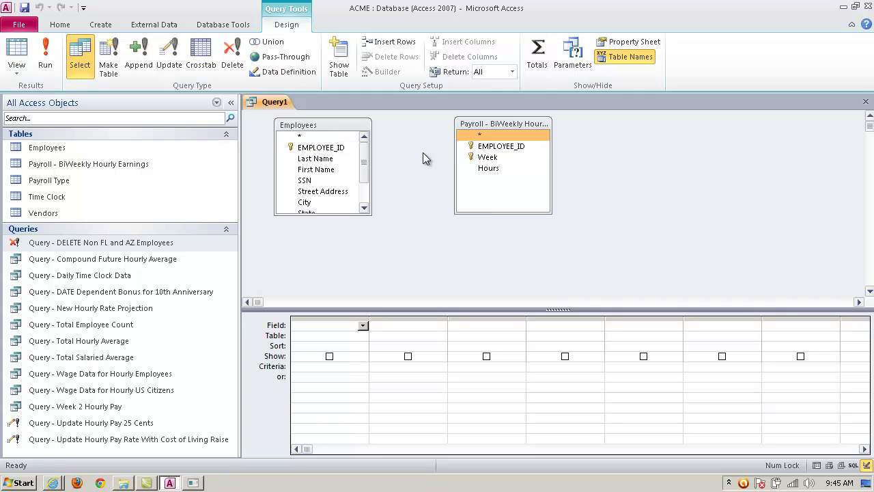
mouse_move(335, 148)
left_mouse_down()
mouse_move(495, 152)
mouse_move(506, 137)
left_mouse_up()
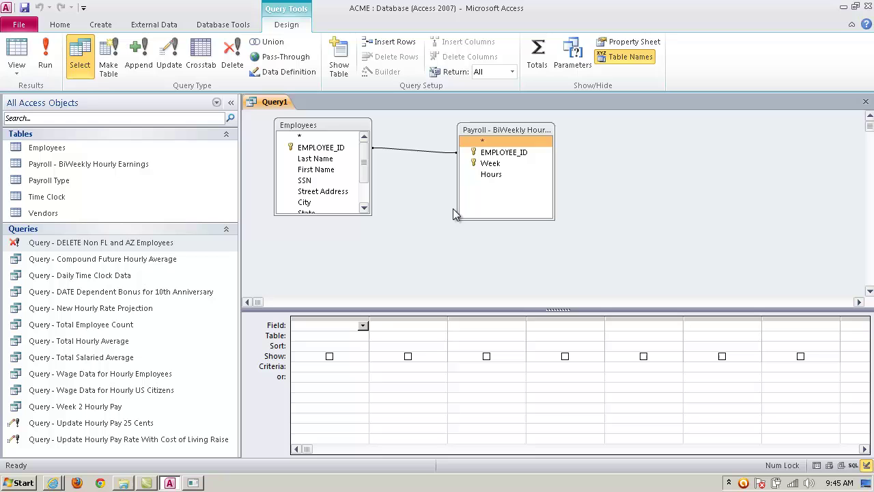
- Set Employees as the source table for the first three columns of the query grid
left_click(356, 343)
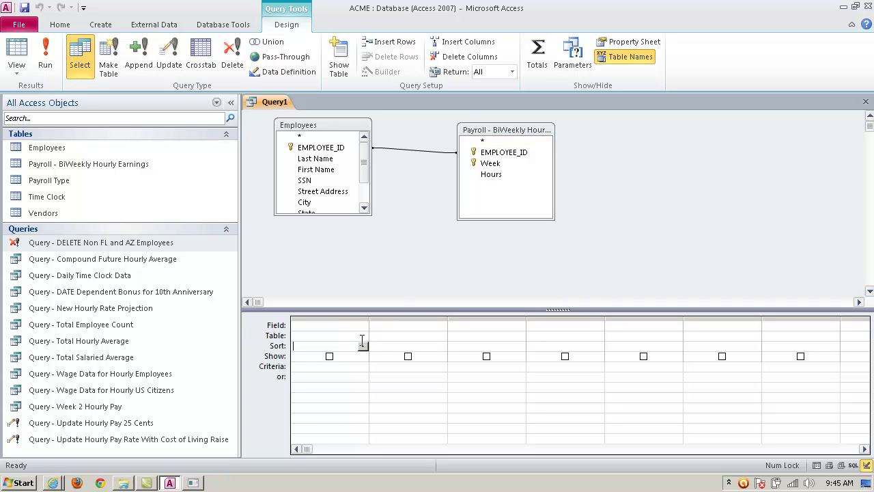
left_click(363, 335)
left_click(348, 346)
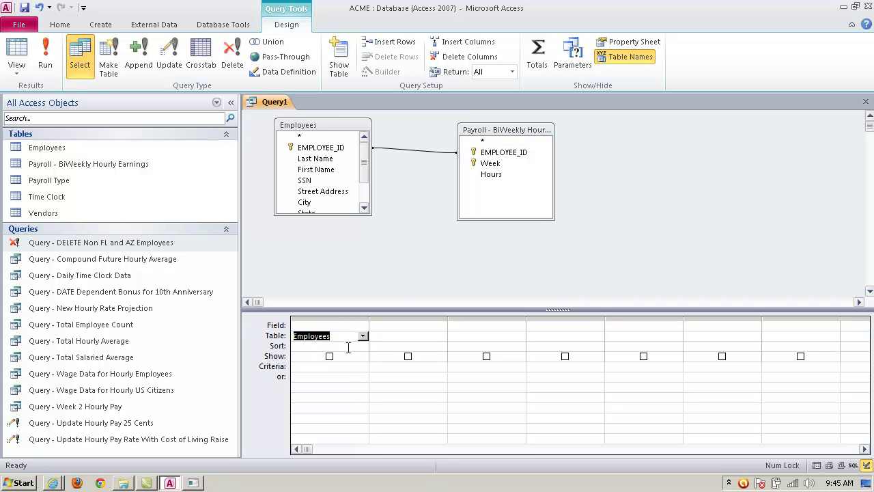
left_click(402, 333)
left_click(441, 335)
left_click(392, 346)
left_click(513, 335)
left_click(519, 336)
left_click(504, 349)
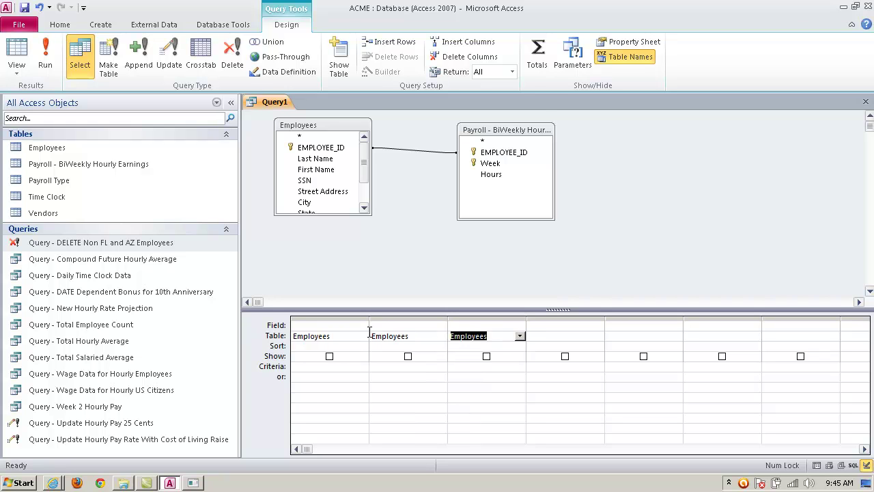
- Assign EMPLOYEE_ID, Last Name and First Name to the first three query columns and narrow those columns
left_click(361, 326)
left_click(359, 345)
left_click(392, 325)
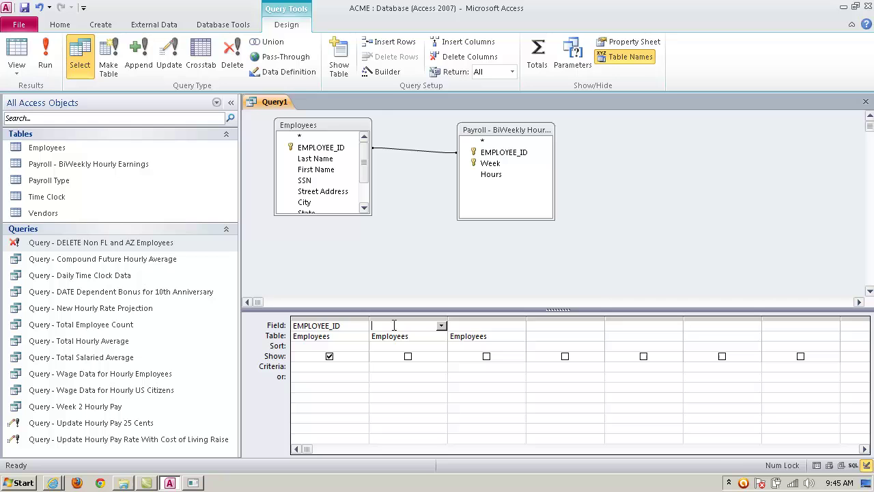
left_click(441, 326)
left_click(391, 355)
left_click(501, 325)
left_click(519, 326)
left_click(501, 366)
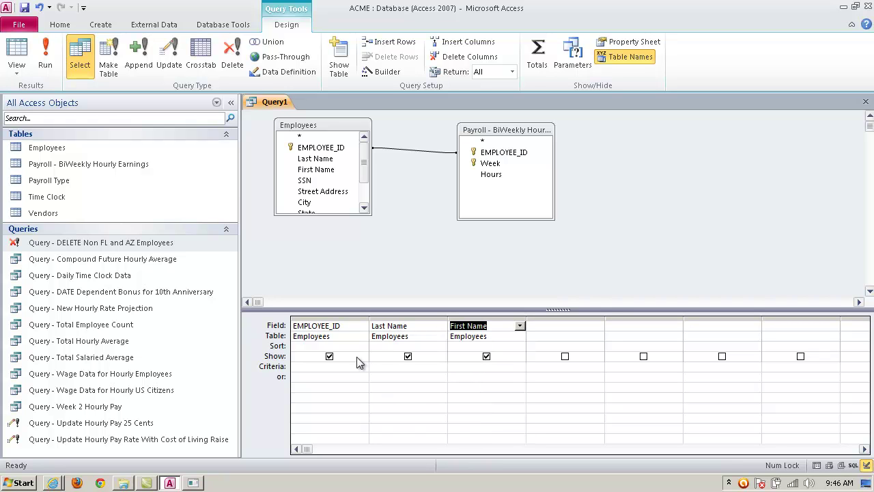
left_click_drag(369, 319, 343, 319)
left_click_drag(422, 319, 388, 320)
left_click_drag(466, 318, 444, 320)
- Add the Hours field from the Payroll - BiWeekly Hourly Earnings table as the fourth query column
left_click(462, 325)
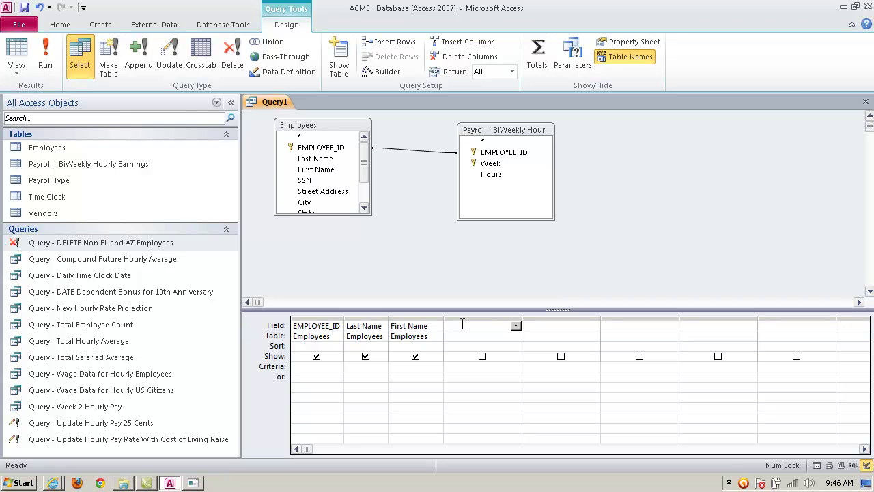
left_click(516, 326)
left_click(517, 326)
left_click(515, 334)
left_click(499, 357)
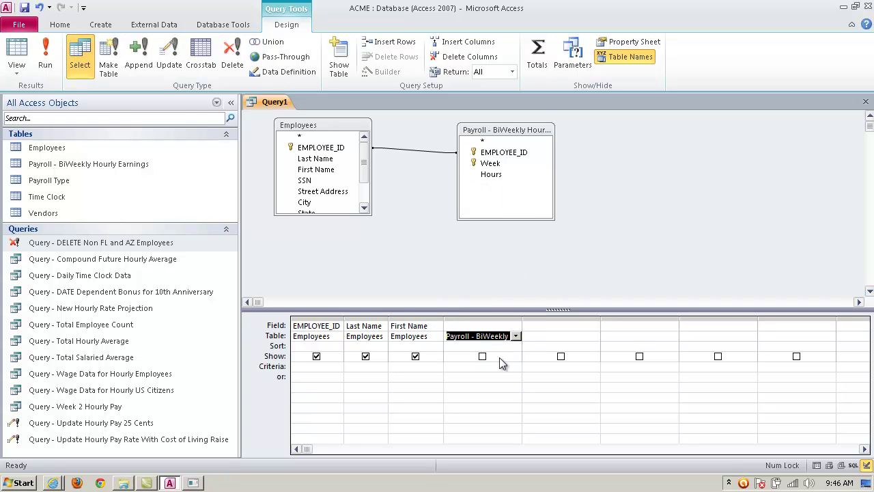
left_click(515, 326)
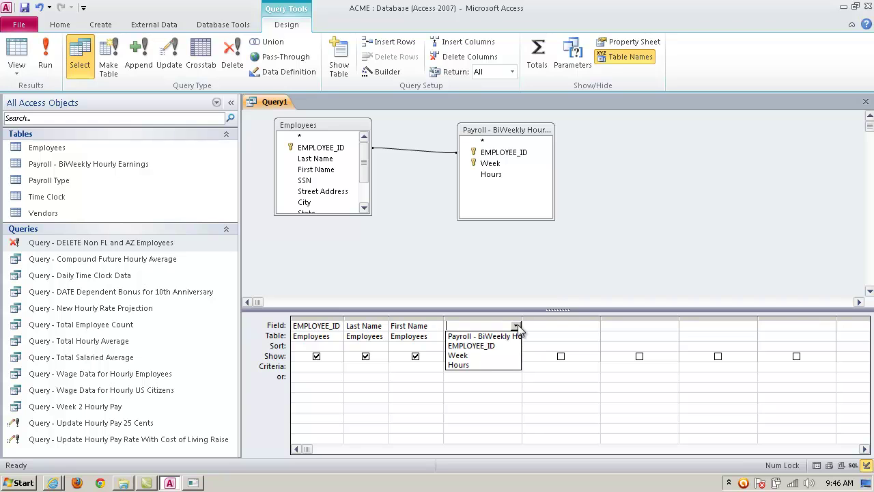
left_click(489, 365)
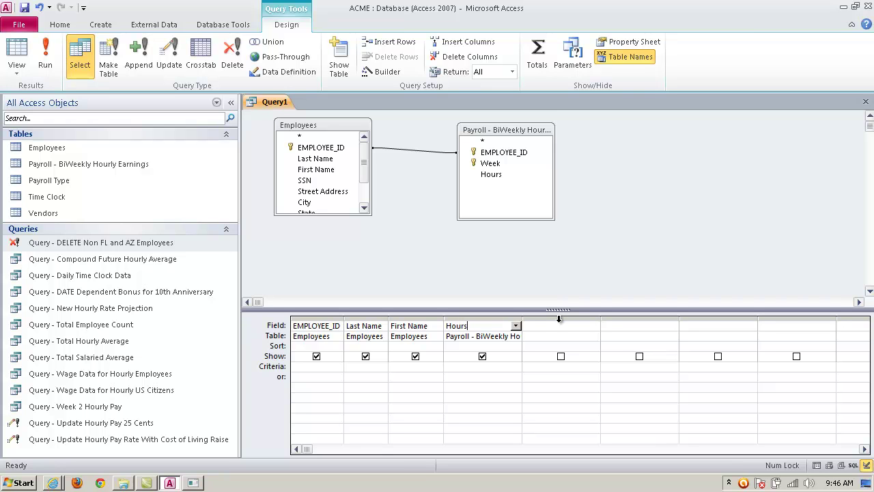
- Change the fourth query column's field to Week
left_click(515, 326)
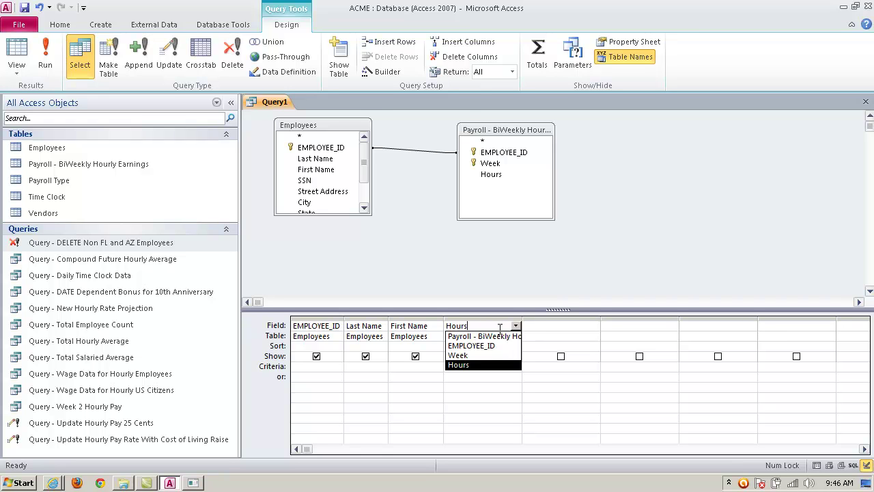
left_click(541, 320)
left_click(502, 328)
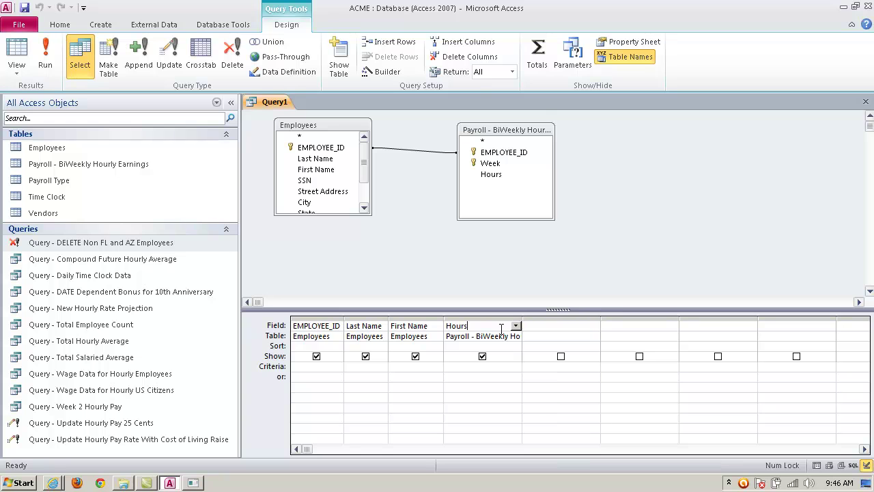
left_click(515, 326)
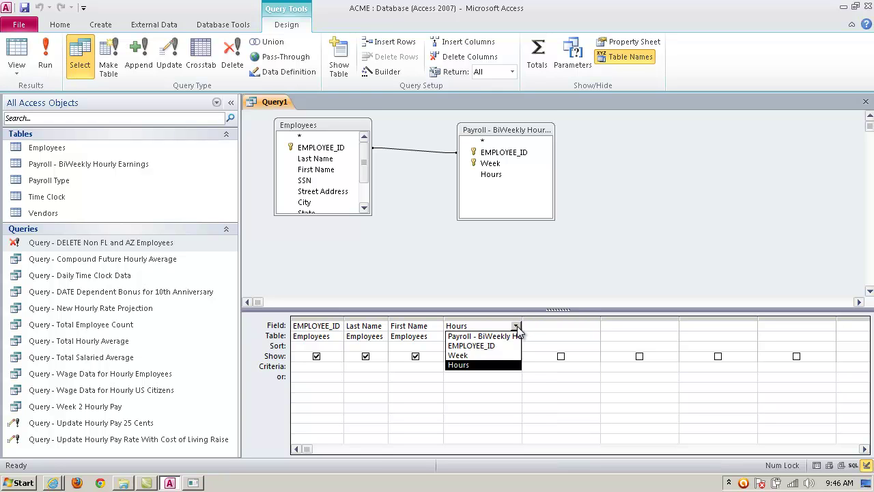
left_click(478, 356)
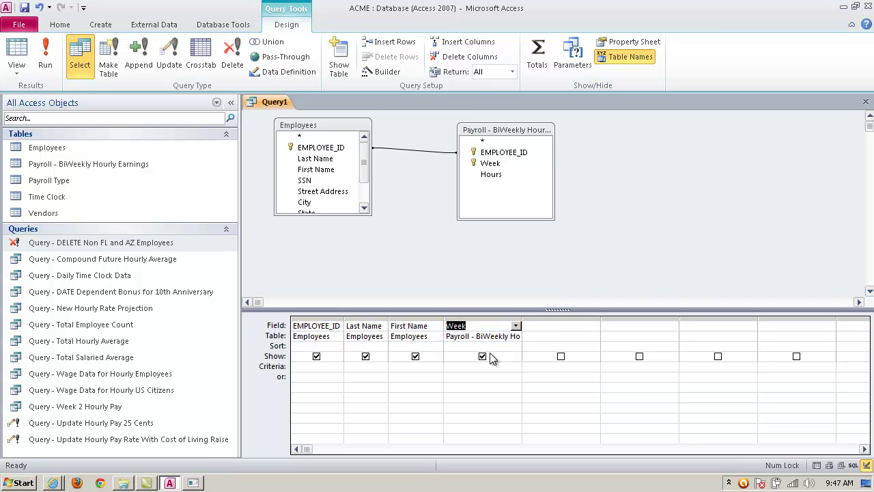
- Add the payroll table's Hours field as the fifth query column, and narrow the Week and Hours columns
left_click(533, 326)
left_click(594, 325)
left_click(594, 335)
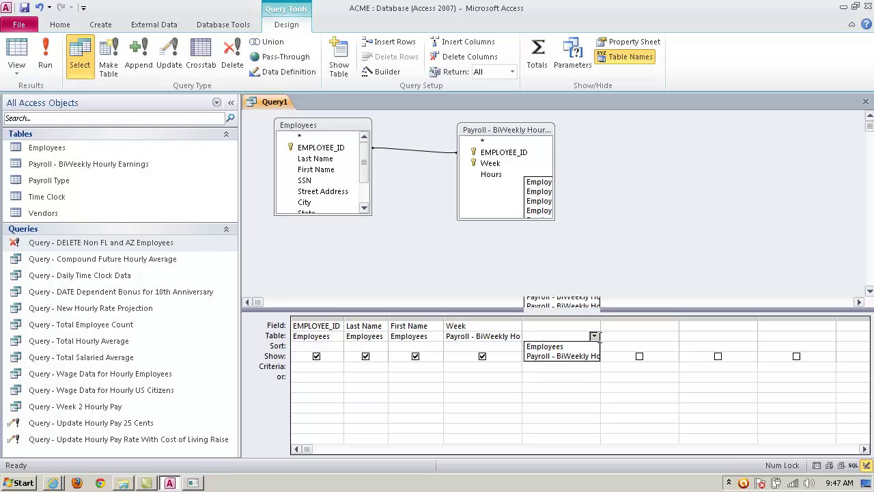
left_click(590, 355)
left_click(594, 325)
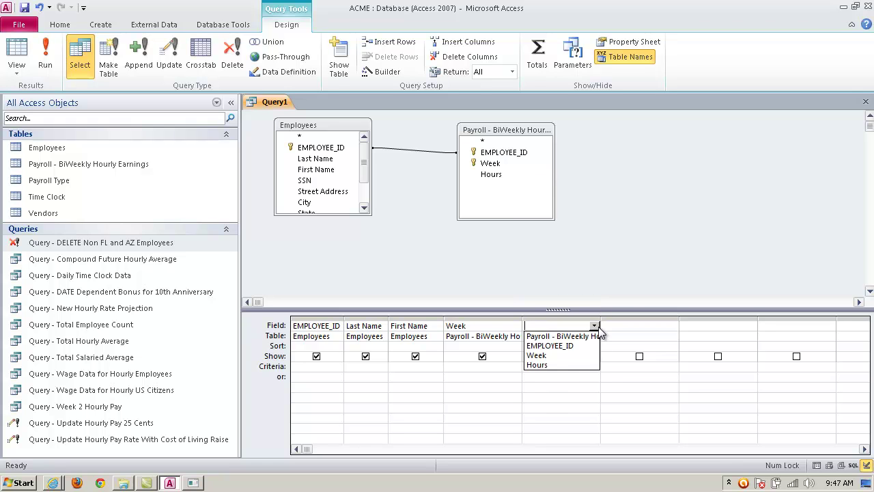
left_click(565, 364)
left_click_drag(522, 319, 481, 320)
left_click_drag(560, 317, 525, 319)
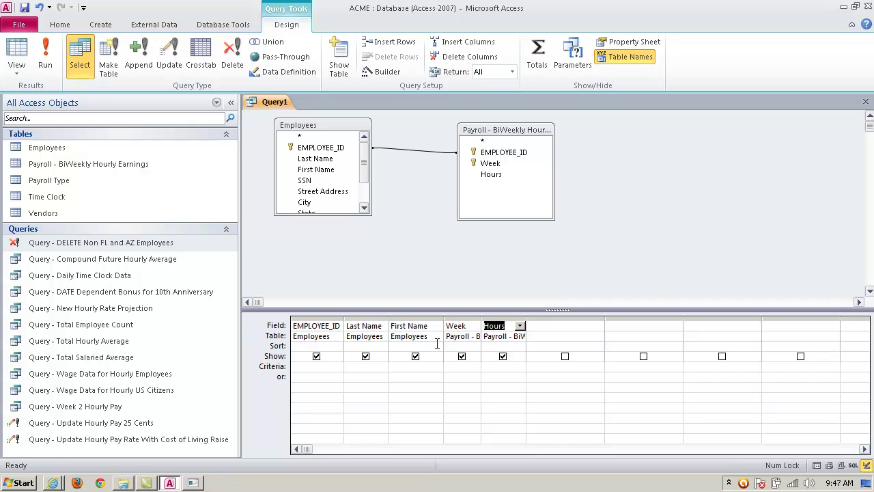
- Enter the parameter criterion [INPUT Employee ID] for EMPLOYEE_ID and widen that column to show it in full
left_click(308, 367)
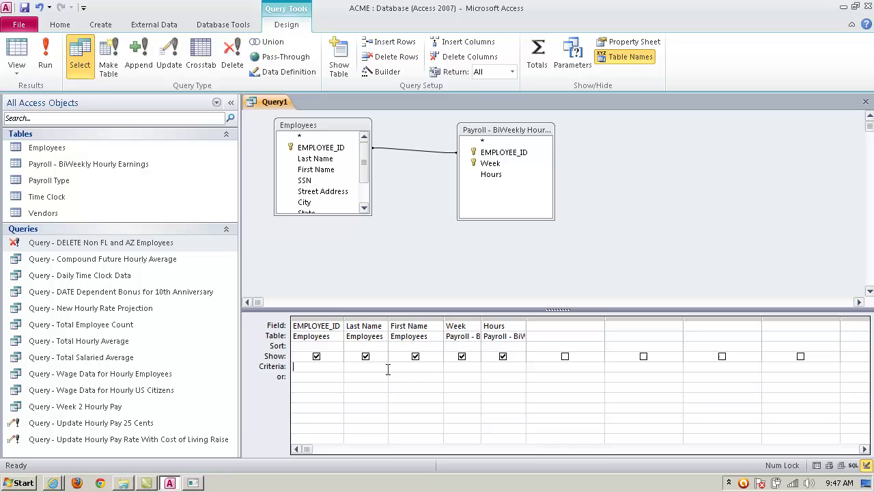
type("[")
left_click(316, 169)
type("INPUT]")
type(" Employee I")
type("D")
left_click_drag(344, 326, 374, 318)
left_click(366, 318)
- Check the full text of the EMPLOYEE_ID criterion and slightly widen the Hours column
left_click(357, 367)
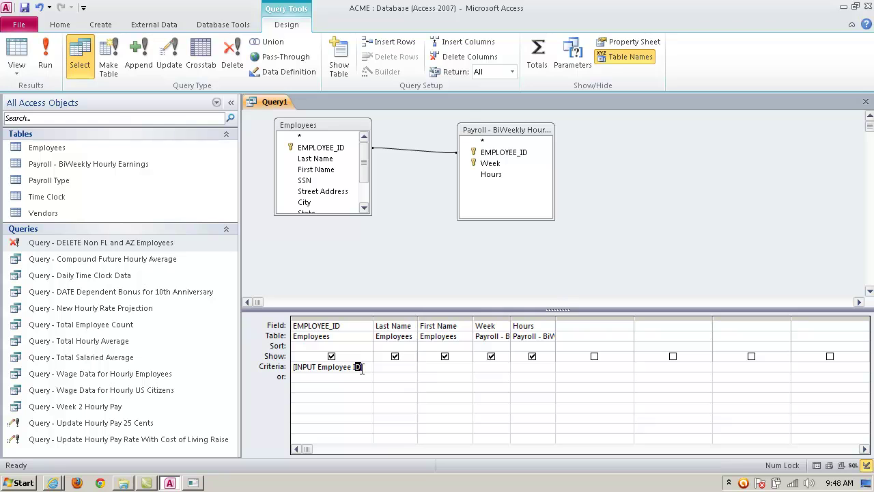
left_click_drag(362, 367, 293, 368)
left_click(368, 368)
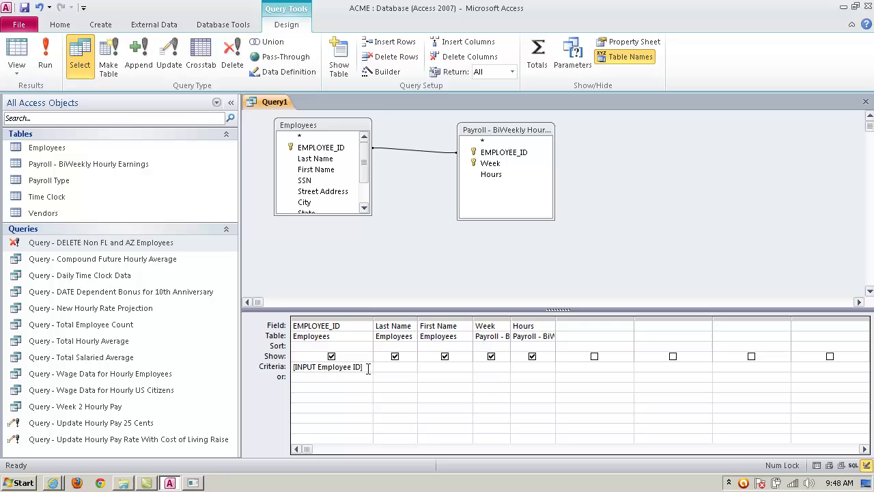
left_click_drag(368, 368, 279, 372)
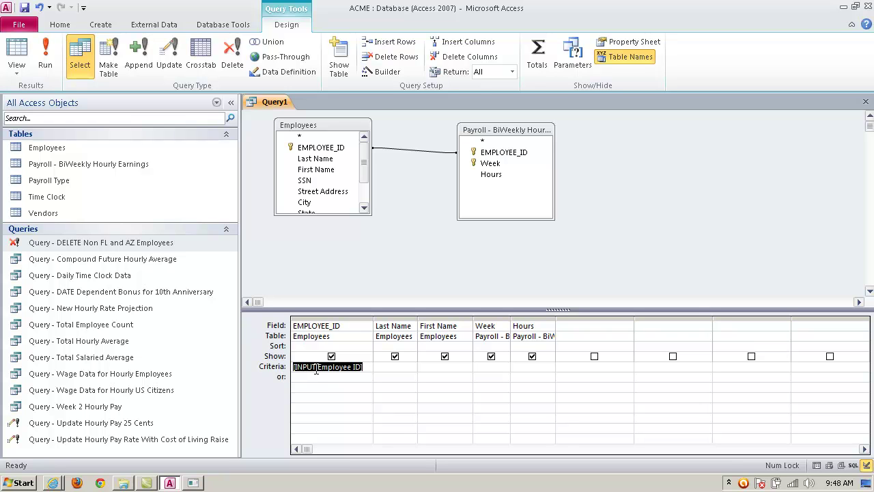
left_click_drag(555, 316, 566, 316)
left_click(367, 366)
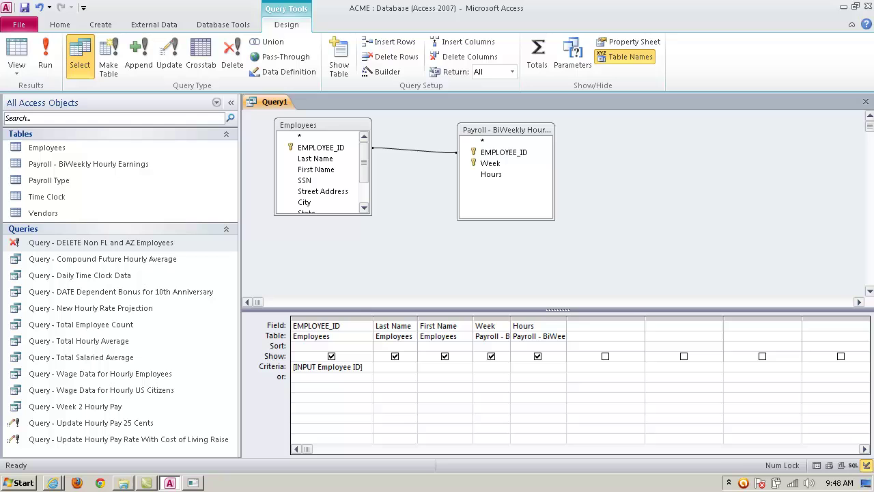
- Close the query and save it as Query - Parameter Employee Time Data
left_click(866, 103)
left_click(397, 281)
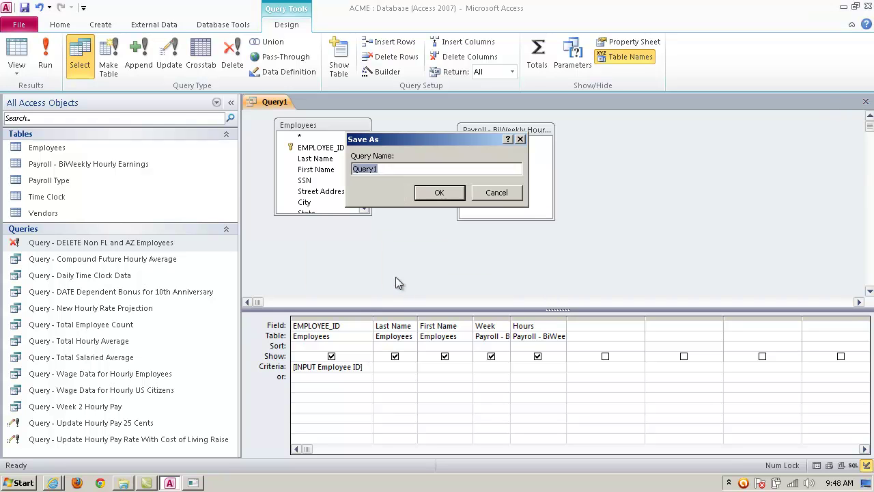
left_click(394, 171)
type("Ho")
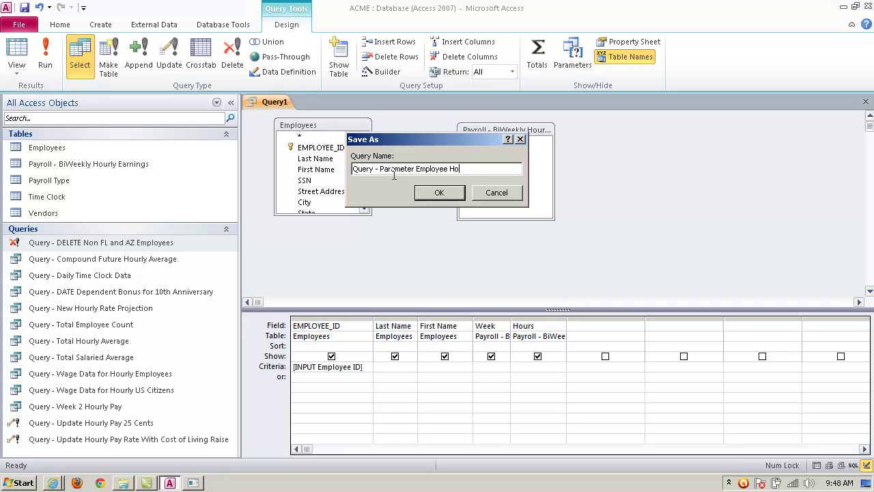
type("Time Data")
left_click(453, 193)
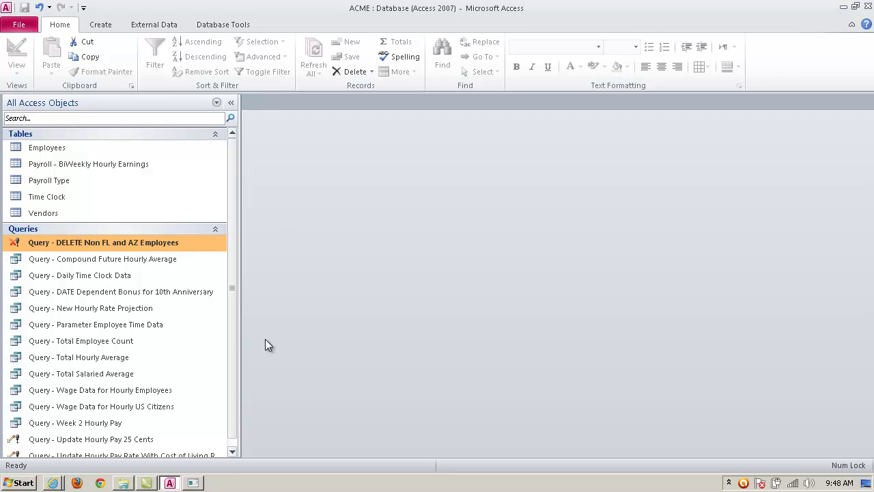
- Run Query - Parameter Employee Time Data for one employee's ID, review the weekly hours, and close the results
double_click(162, 326)
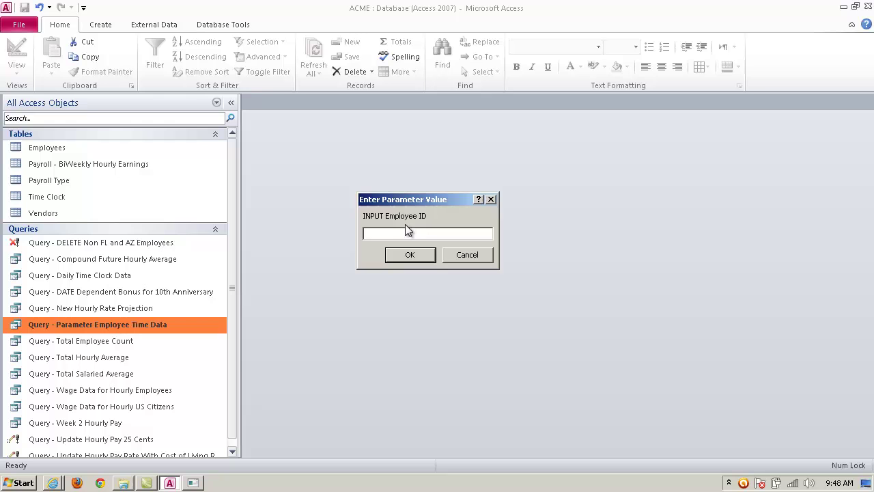
left_click(419, 257)
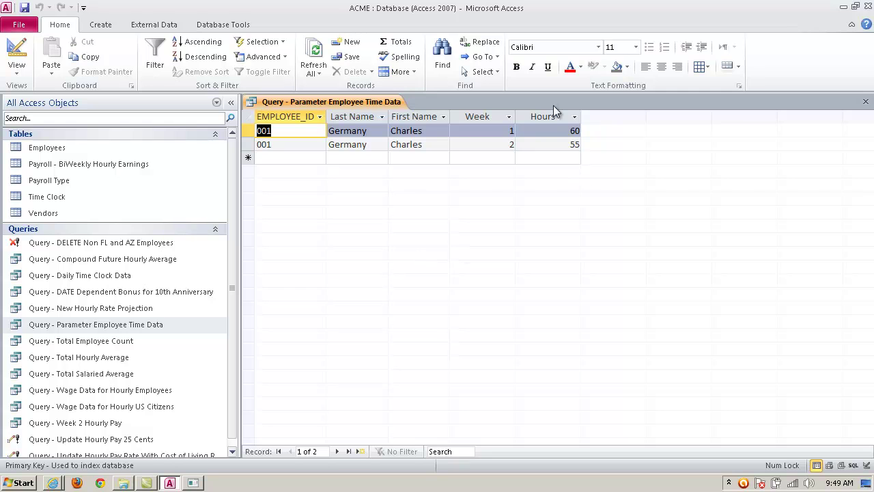
left_click(866, 101)
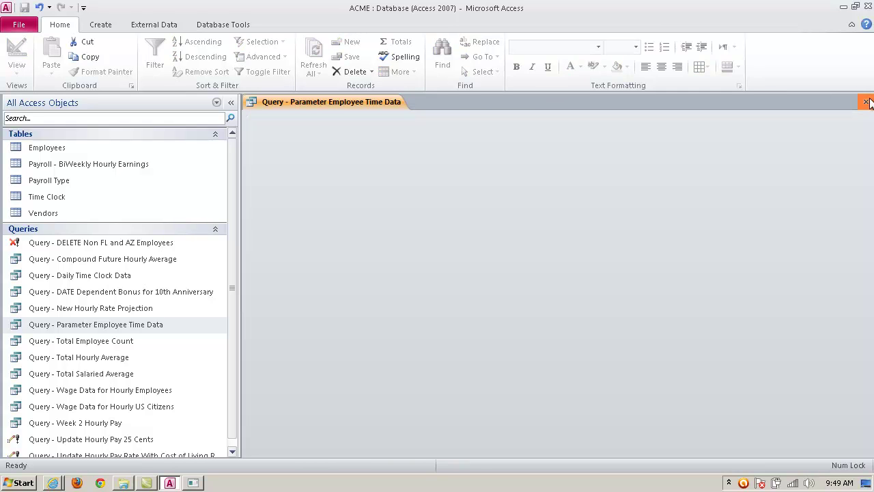
- Sort the Employees table by EMPLOYEE_ID in ascending order and close the table with the change saved
double_click(38, 147)
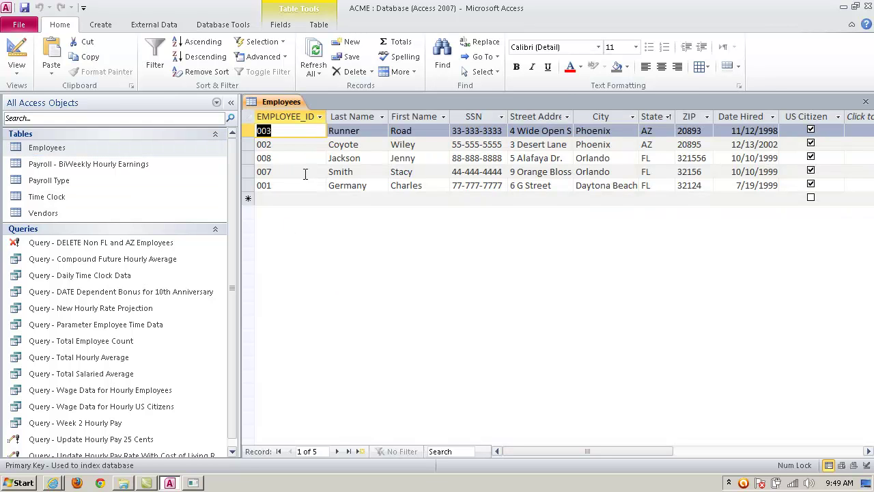
left_click(292, 119)
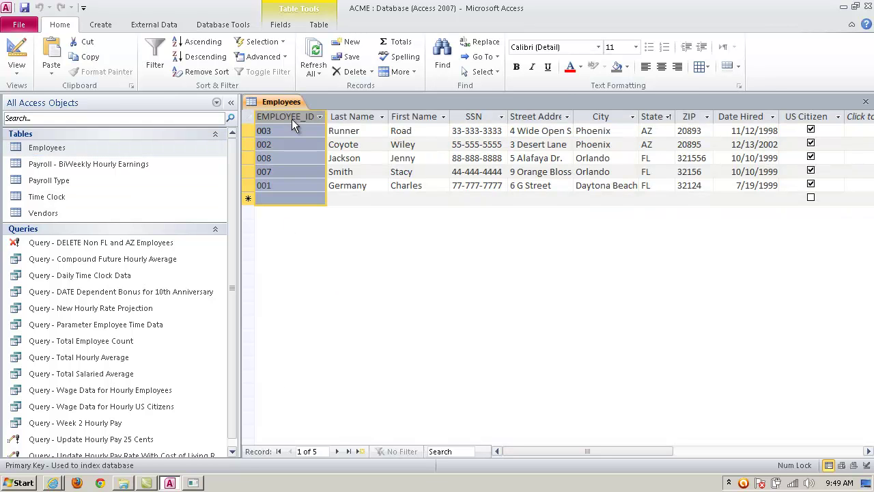
right_click(292, 118)
left_click(312, 126)
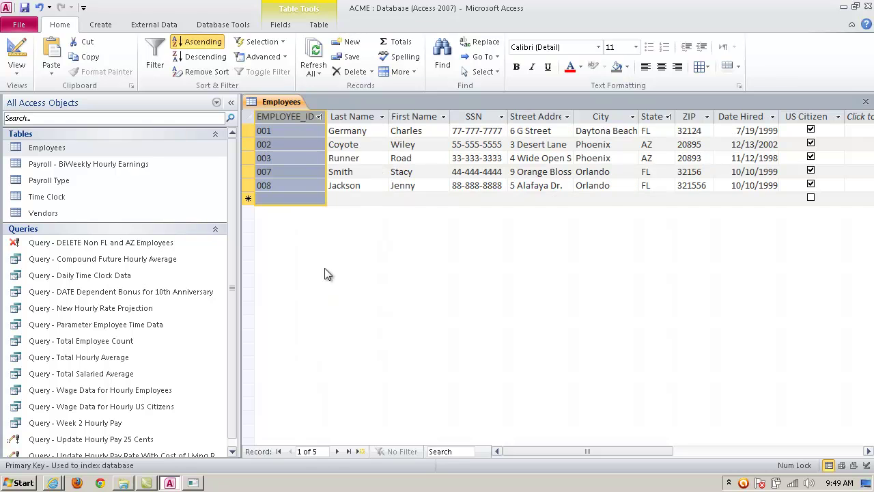
left_click(291, 146)
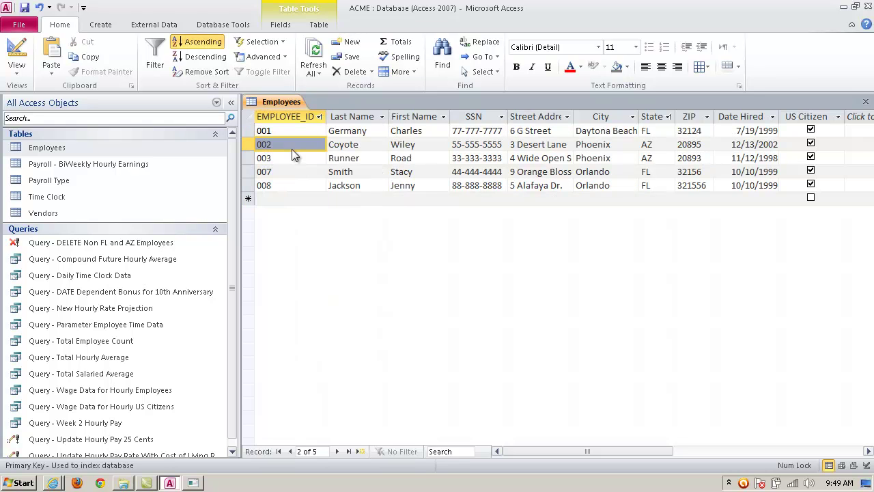
left_click(867, 100)
left_click(400, 274)
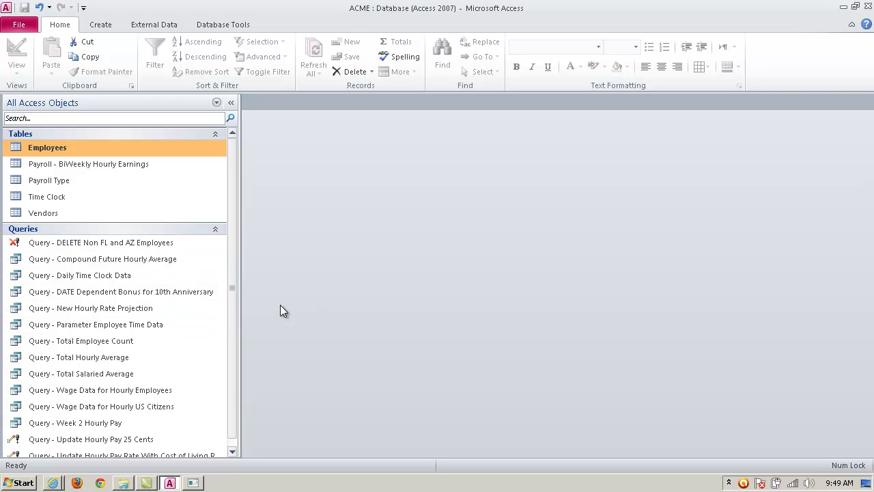
- Run Query - Parameter Employee Time Data for two different employee IDs in turn, closing each set of results after reviewing the weekly hours
double_click(129, 324)
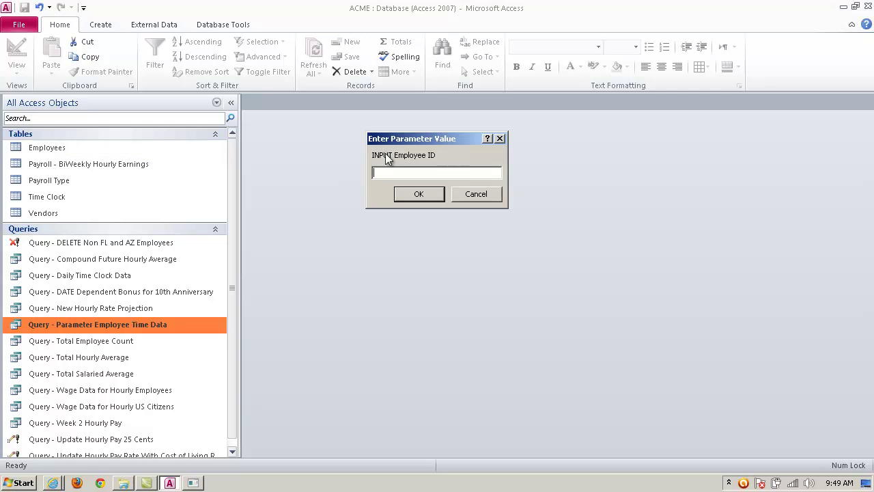
type("008")
key("Return")
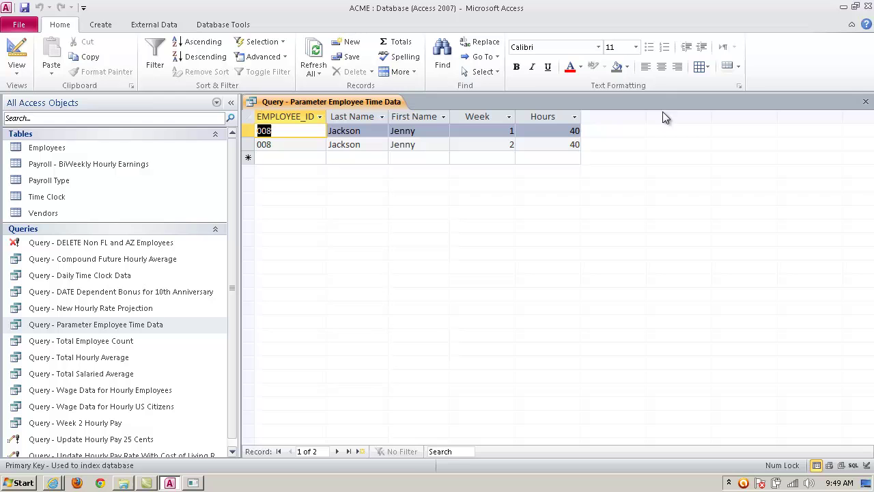
left_click(866, 101)
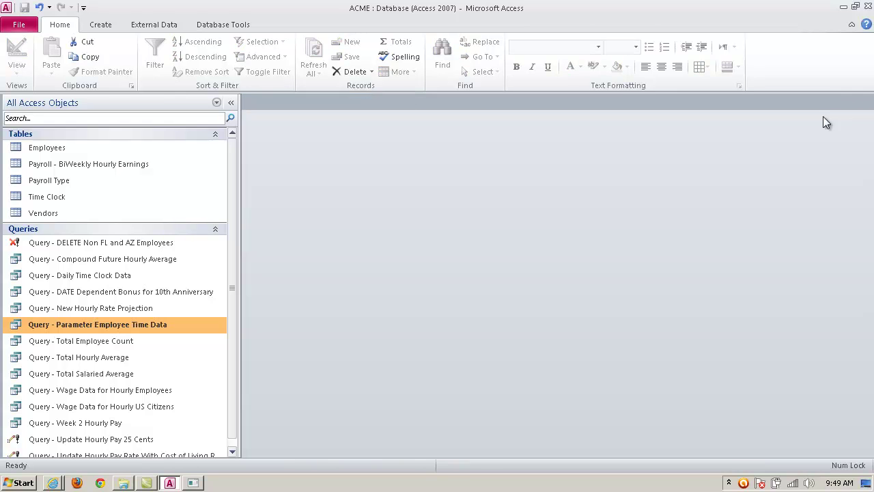
double_click(125, 326)
type("007")
key("Return")
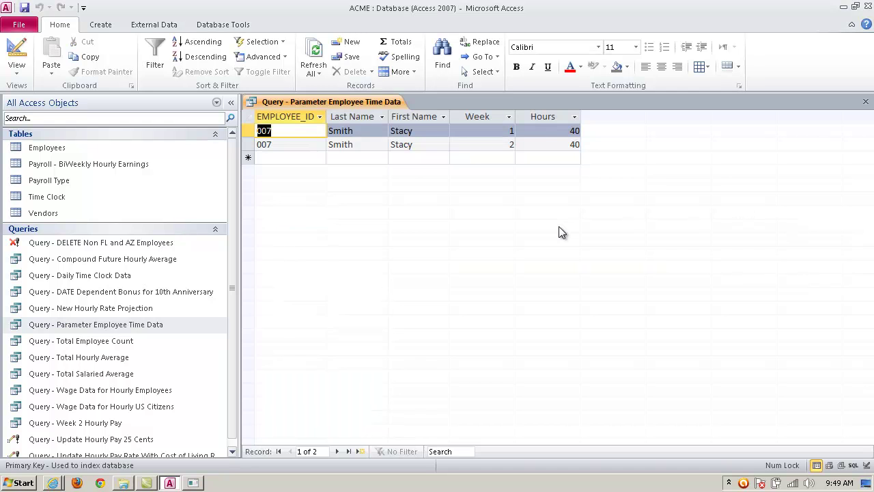
left_click(866, 102)
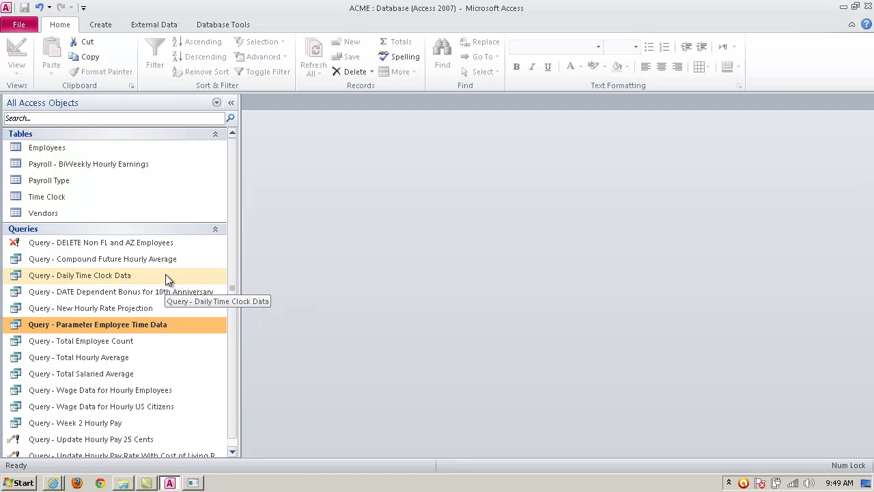
- Open Query - Parameter Employee Time Data in Design View and remove the criterion from EMPLOYEE_ID
right_click(163, 326)
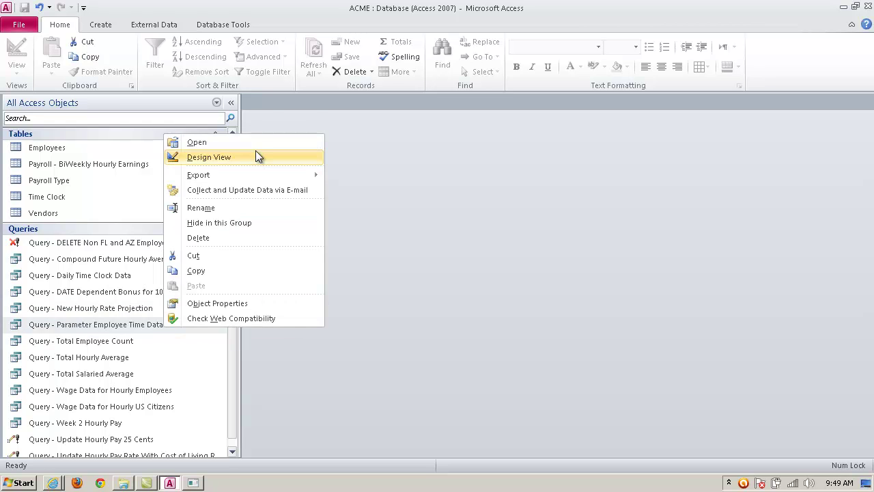
left_click(248, 158)
left_click_drag(367, 347, 315, 350)
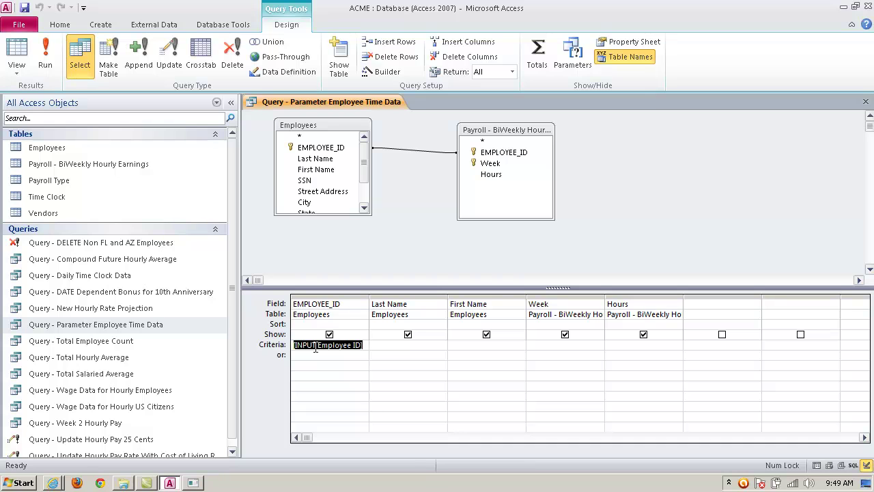
key("Delete")
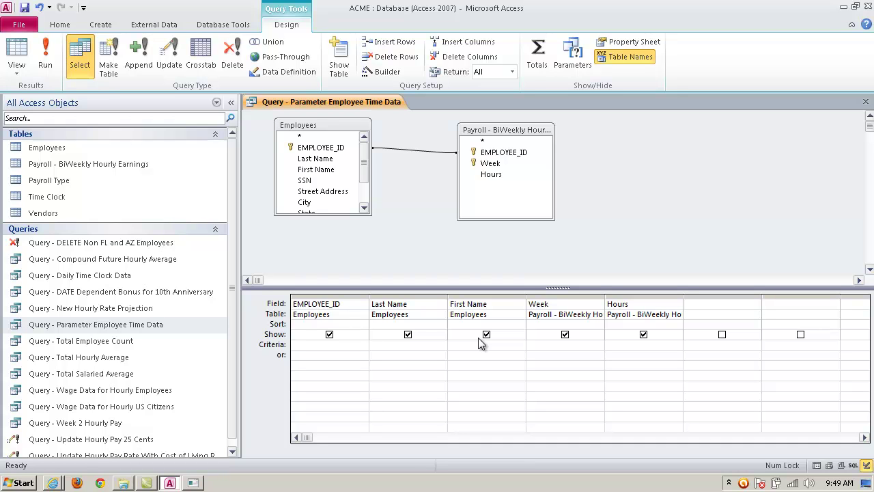
- Give Last Name the parameter criterion [Enter Employee's Last Name], shown in full, and close the query with its changes saved
type("[")
type("Enter Empl")
type("oyee's ")
type("Last Name")
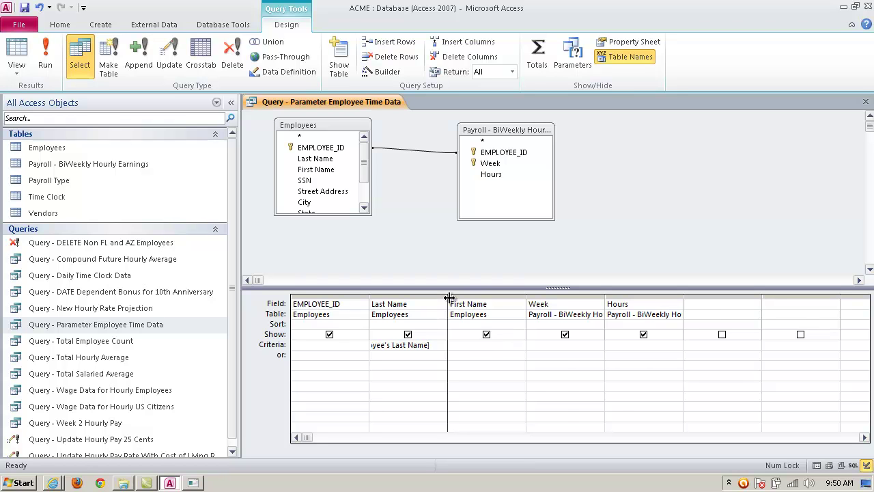
left_click_drag(448, 296, 490, 297)
type("]")
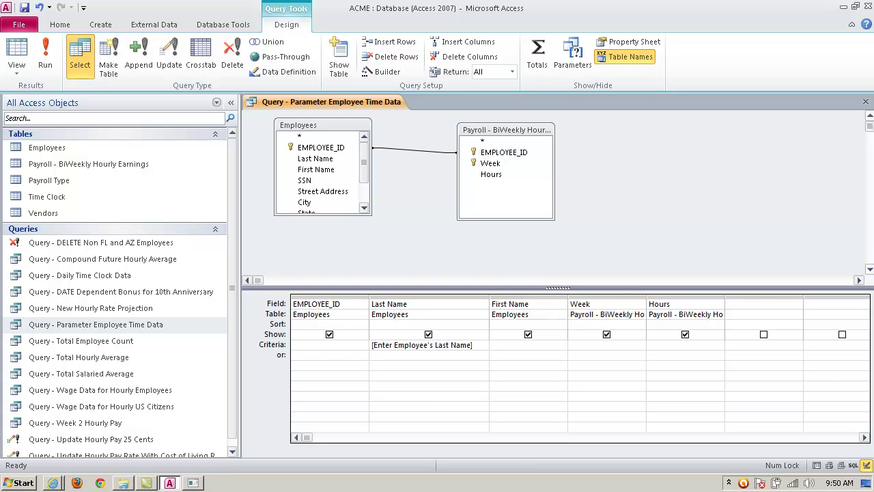
left_click(865, 101)
left_click(401, 277)
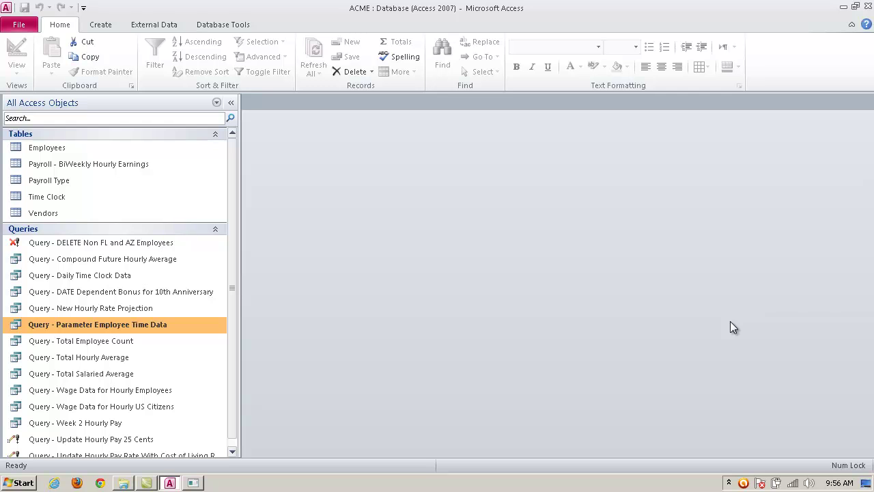
- Review the Employees table records and the design of Query - Parameter Employee Time Data, closing each one
double_click(63, 147)
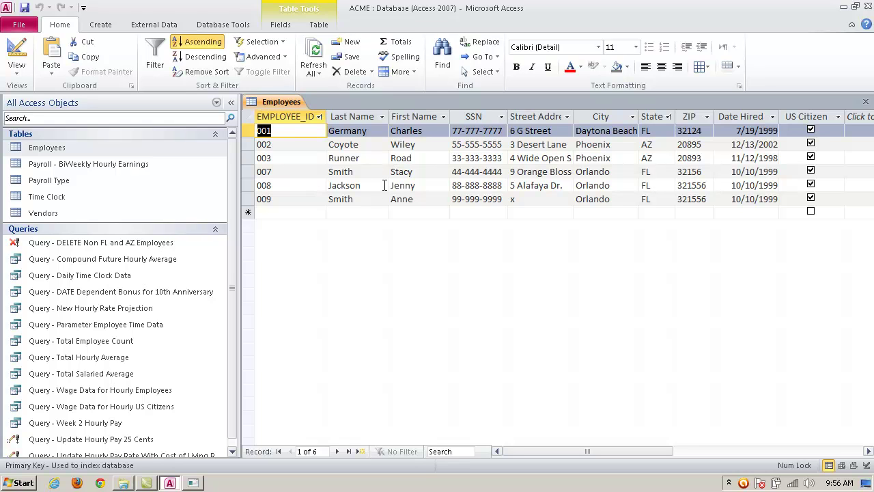
left_click(866, 101)
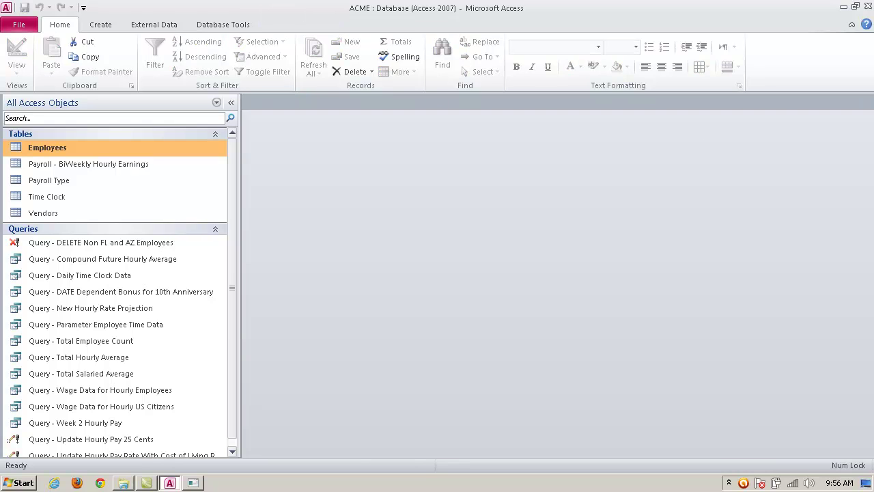
right_click(144, 323)
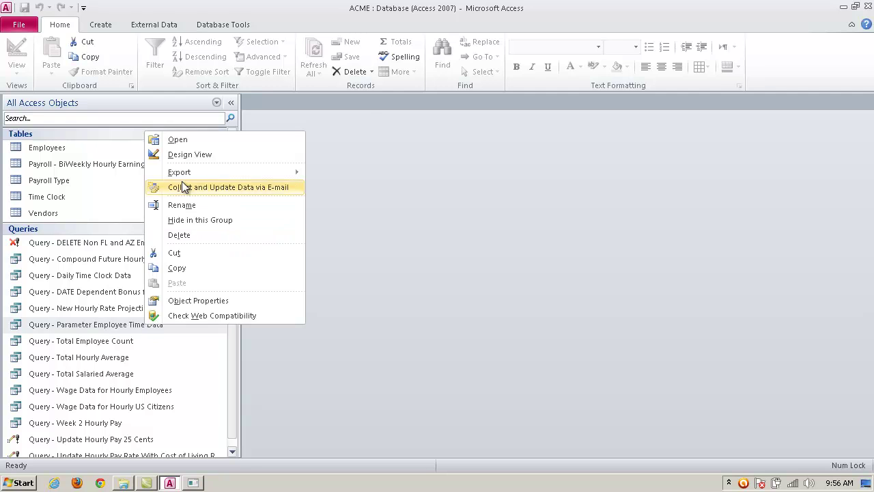
left_click(177, 154)
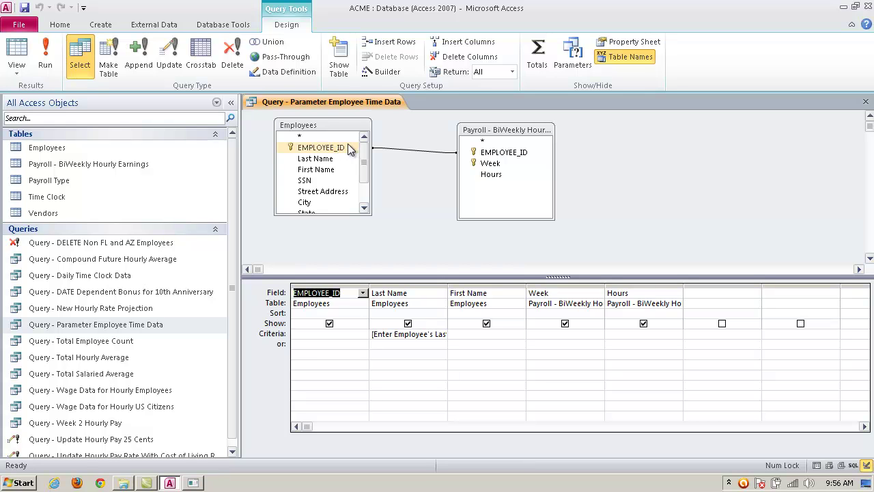
left_click(866, 101)
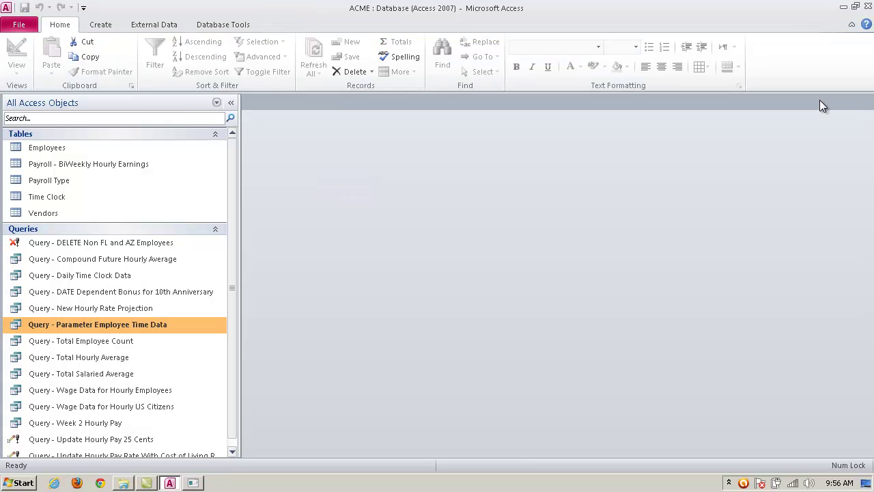
- Compare the employees sharing a last name in Employees with their hours in Payroll - BiWeekly Hourly Earnings, closing both tables
left_click(62, 148)
double_click(62, 147)
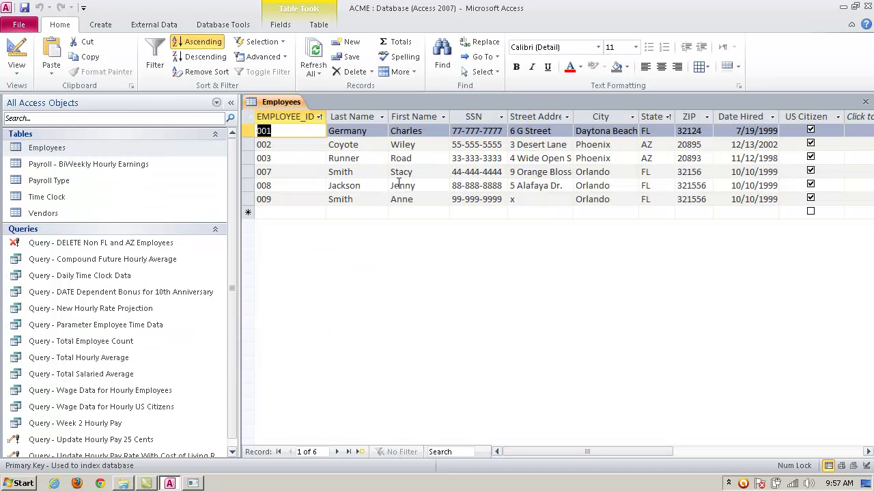
left_click(866, 101)
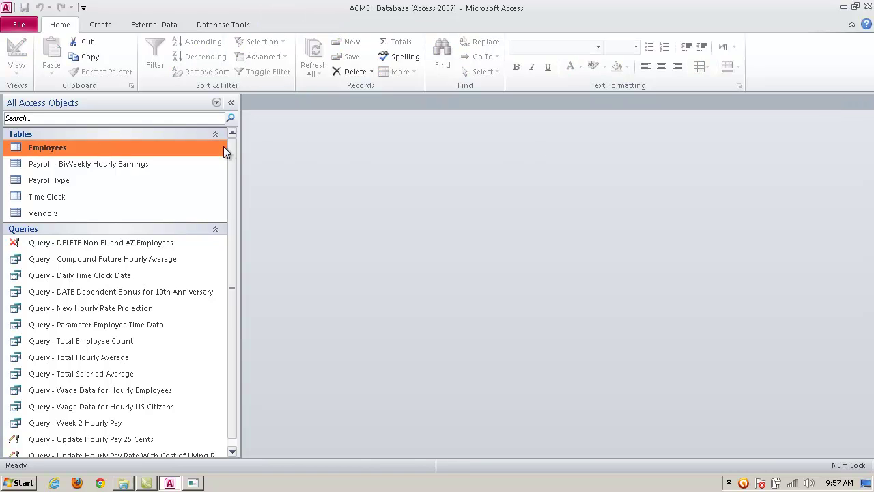
double_click(137, 162)
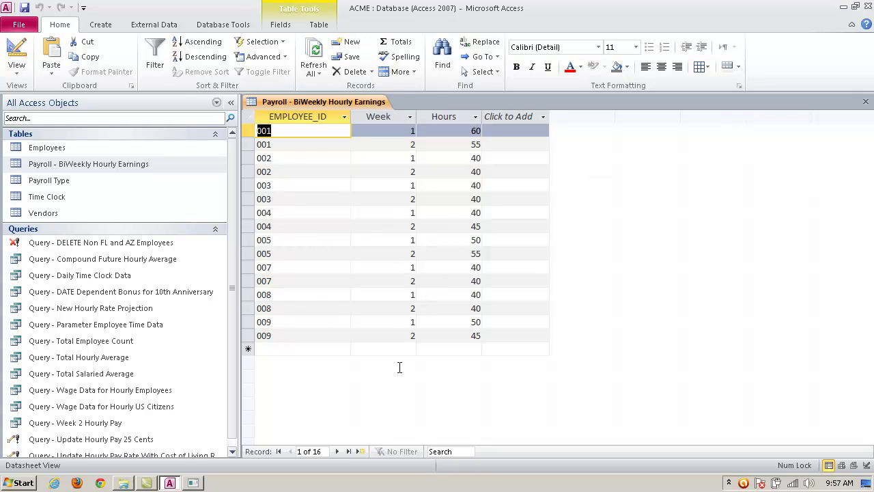
left_click(866, 103)
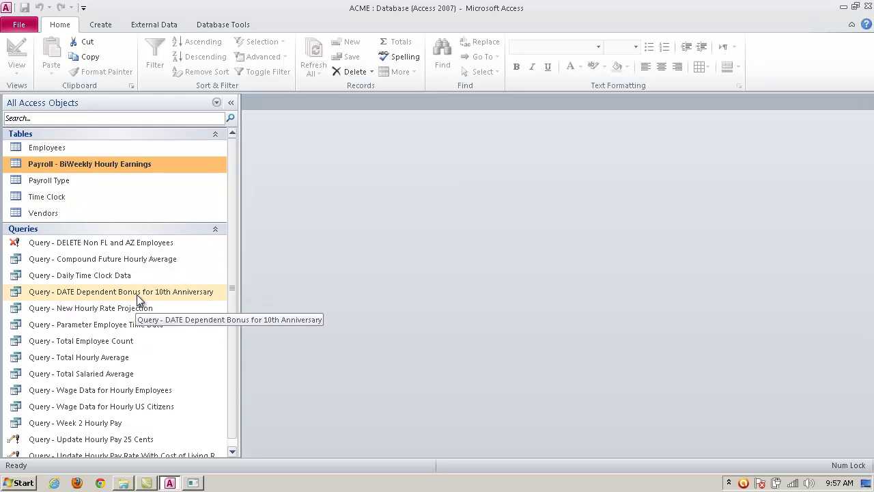
- Check the full Last Name criterion in the design of Query - Parameter Employee Time Data by widening its column, and close the query
right_click(131, 325)
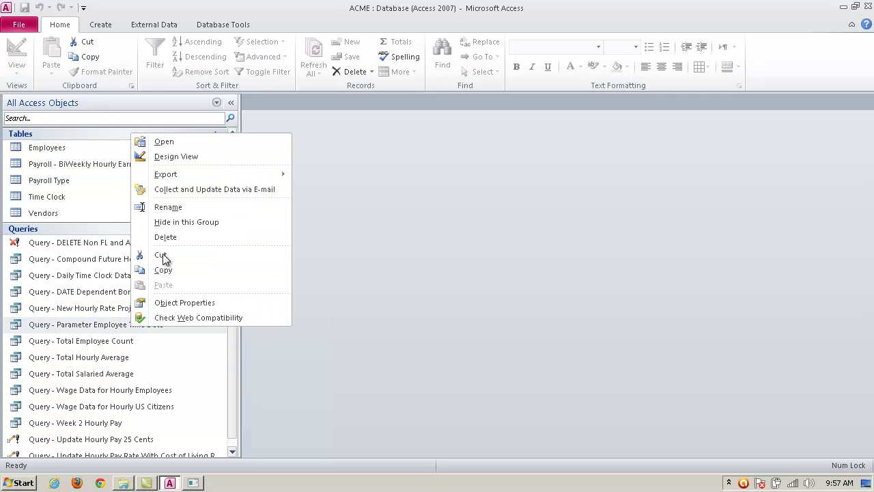
left_click(184, 152)
left_click_drag(447, 284, 486, 284)
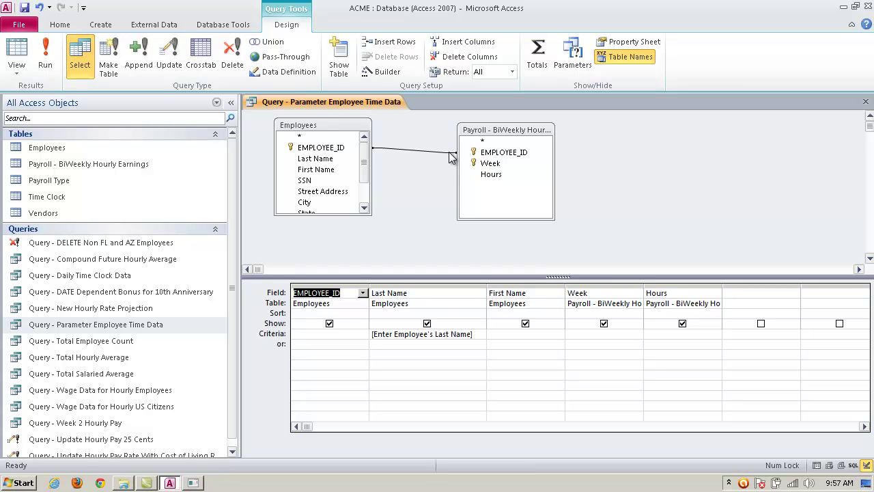
left_click(865, 102)
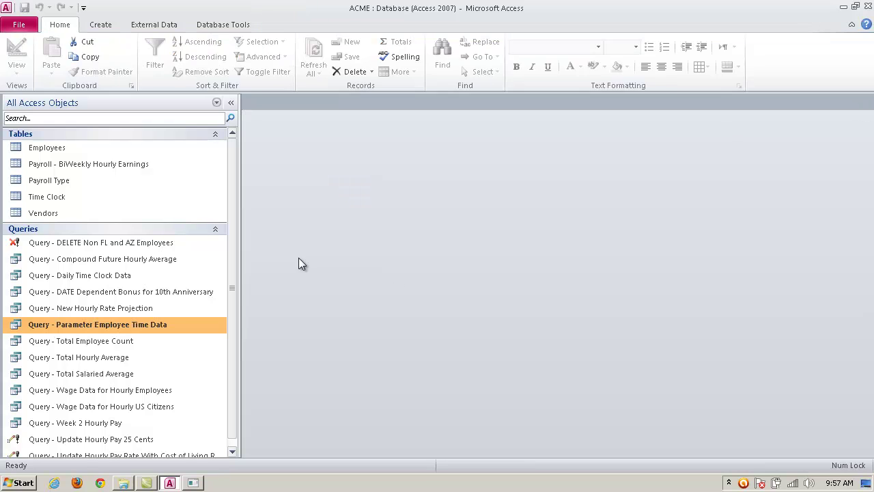
- Run Query - Parameter Employee Time Data for an employee's last name, review the weekly hours, and close the results
double_click(146, 327)
type("smith")
key("Return")
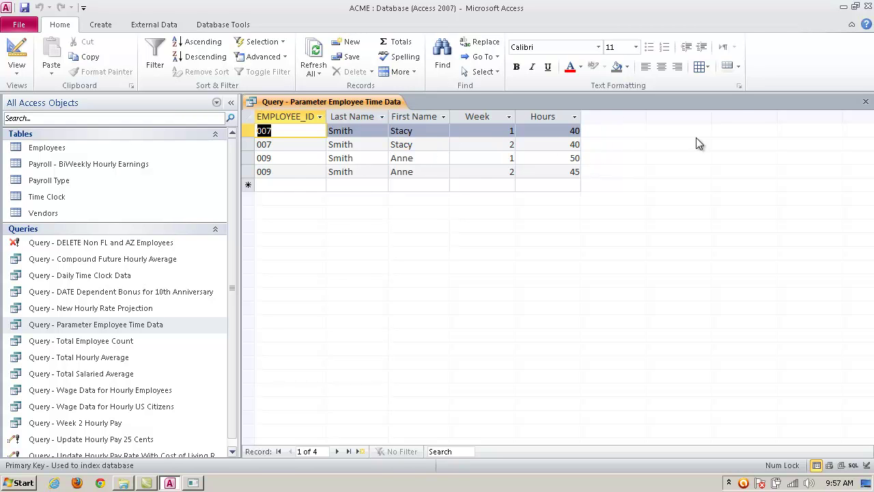
left_click(867, 104)
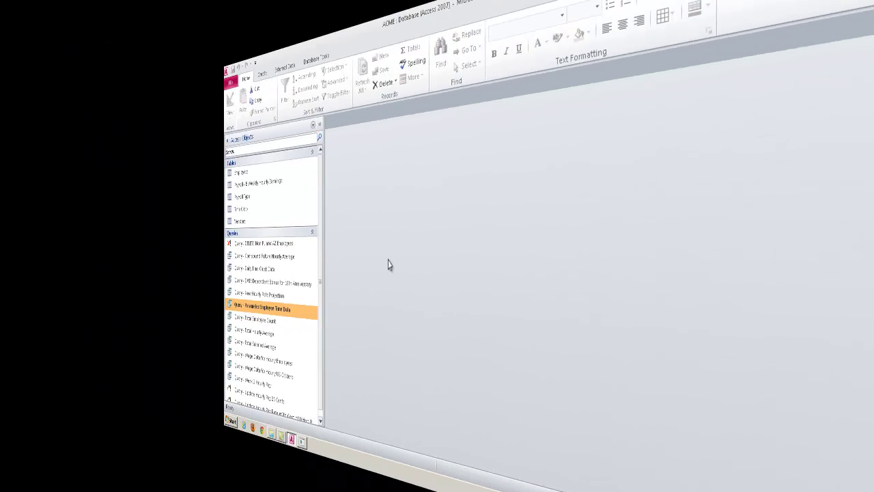